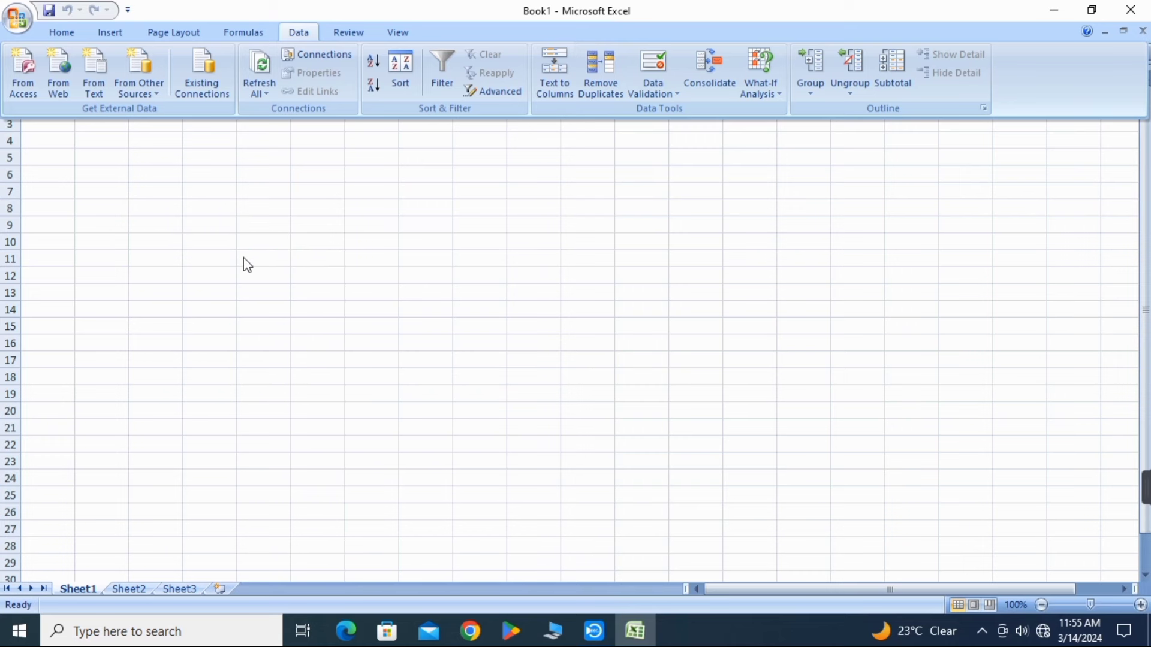
Import from Access by opening the data file on the Desktop and choosing the Sheet1$ table.
click(22, 74)
text(book1)
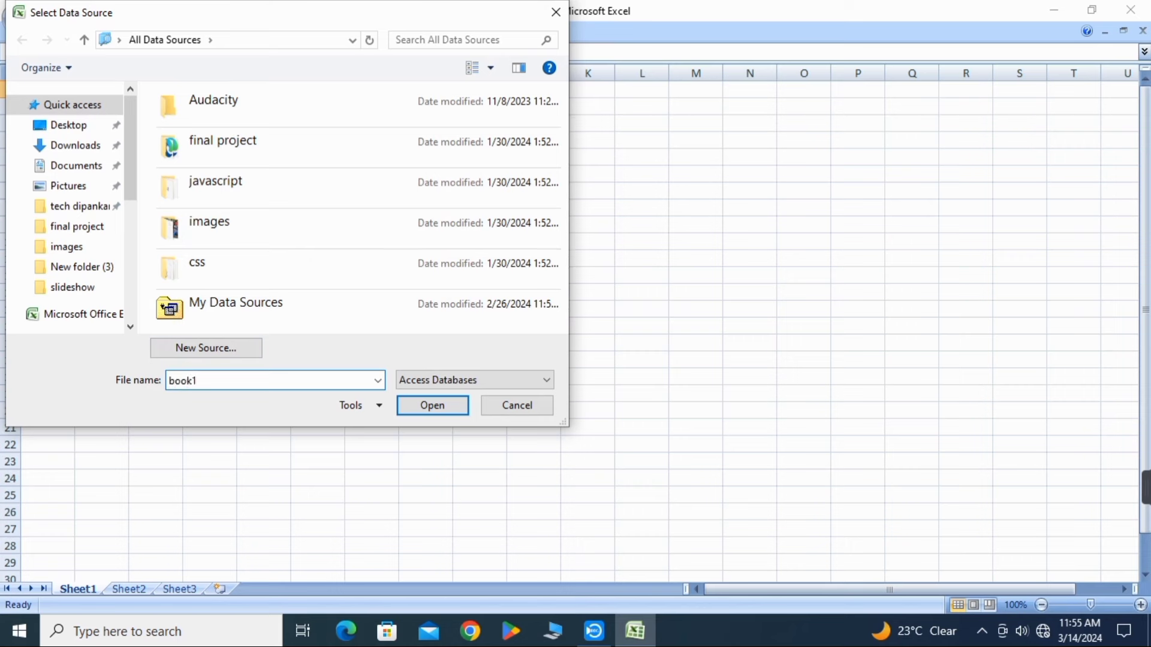
click(431, 405)
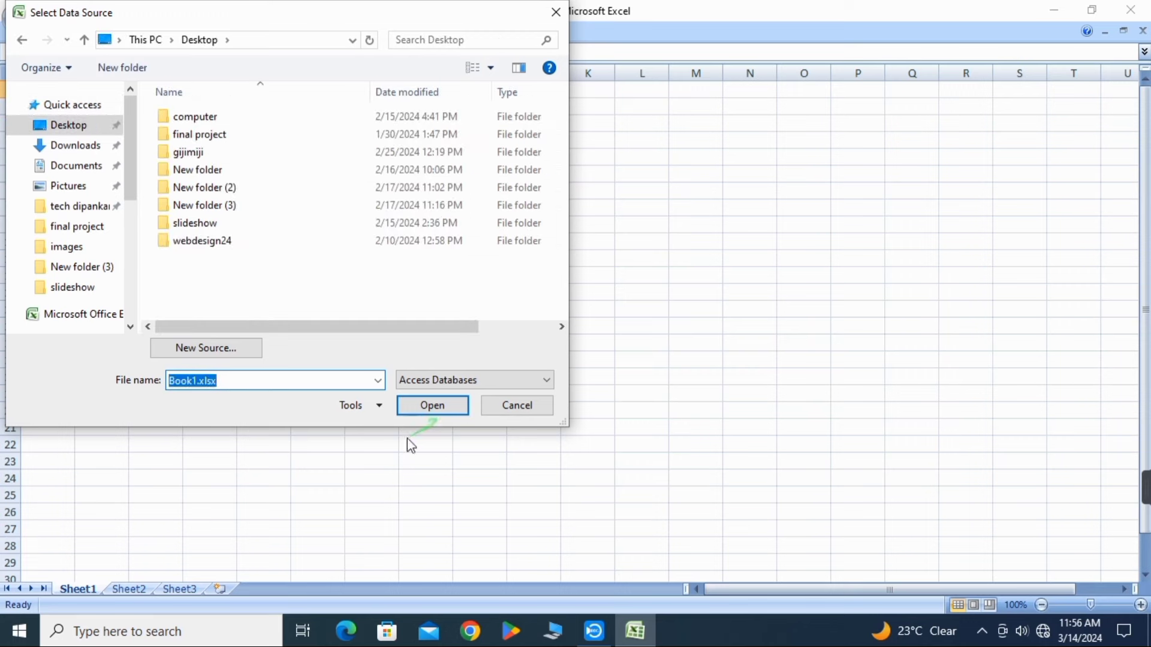
click(432, 405)
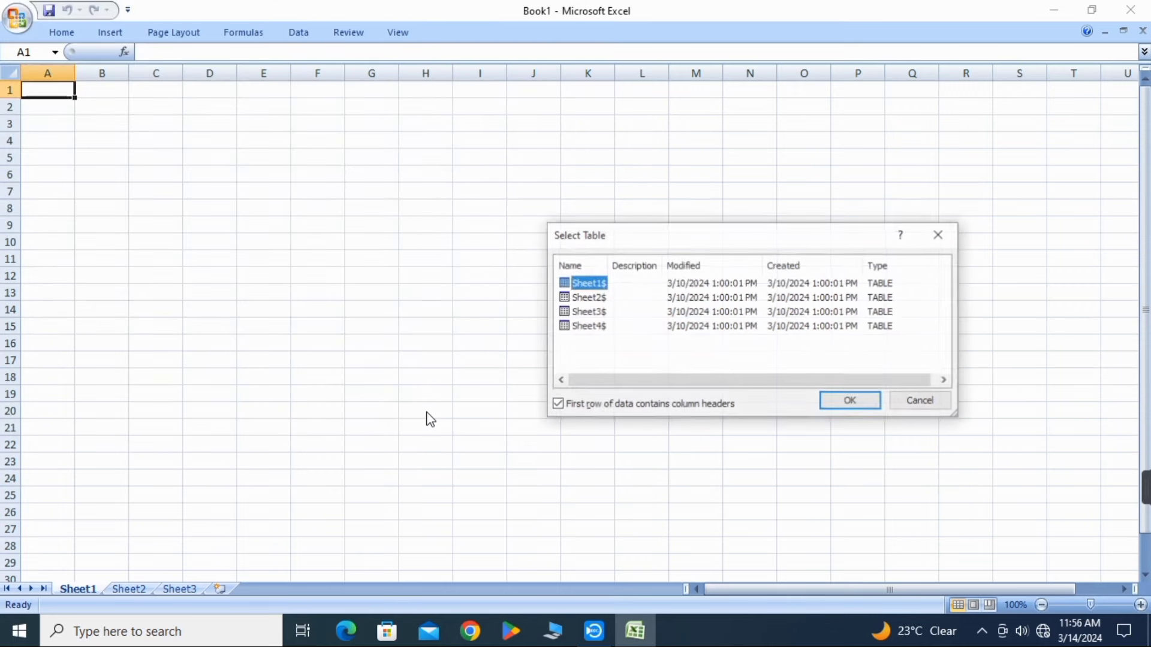
mouse_move(621, 303)
mouse_down()
mouse_move(749, 226)
mouse_move(886, 281)
mouse_move(854, 401)
mouse_up()
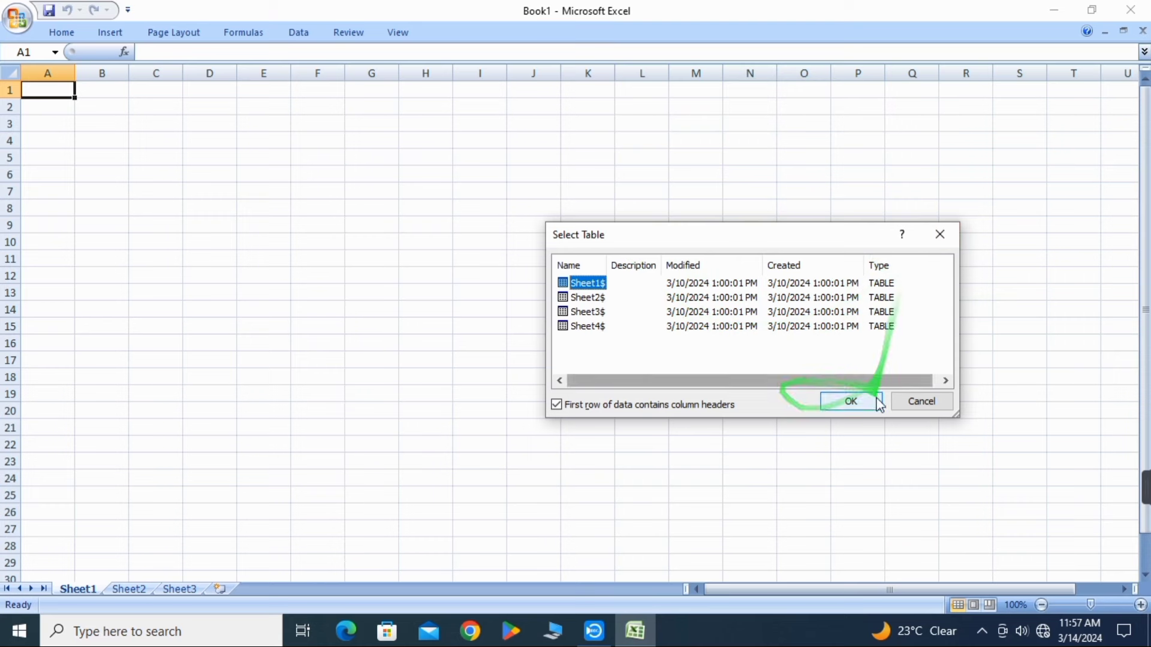
click(852, 406)
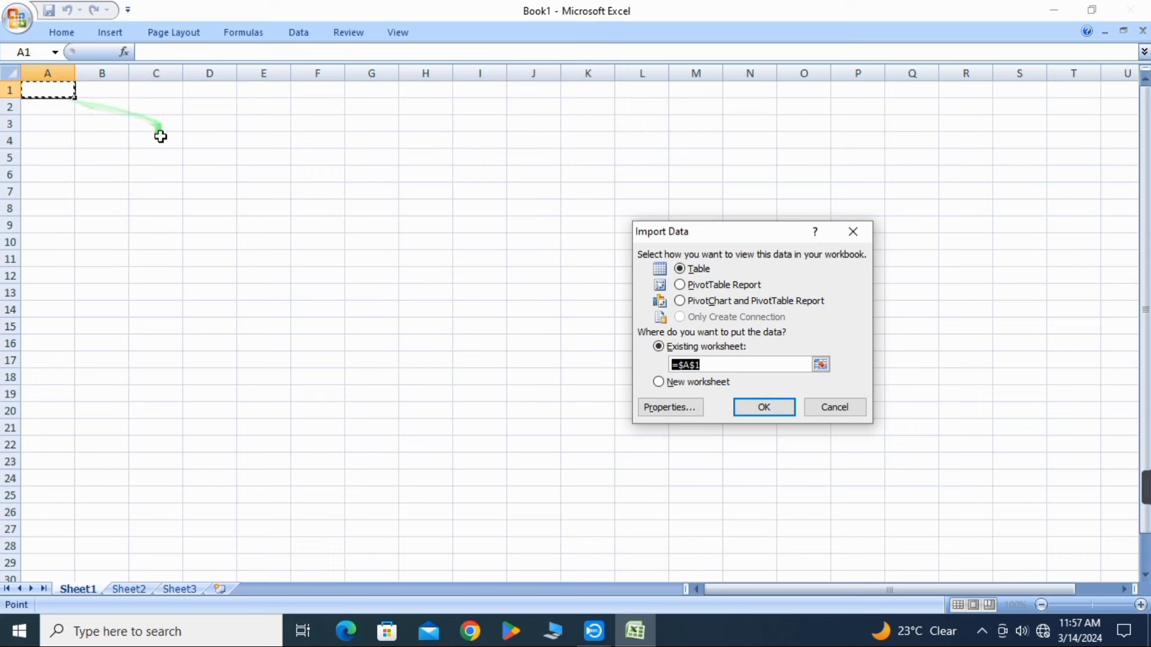
Import Sheet1$ as a Table at =Sheet1!$A$1 on the existing worksheet.
click(197, 141)
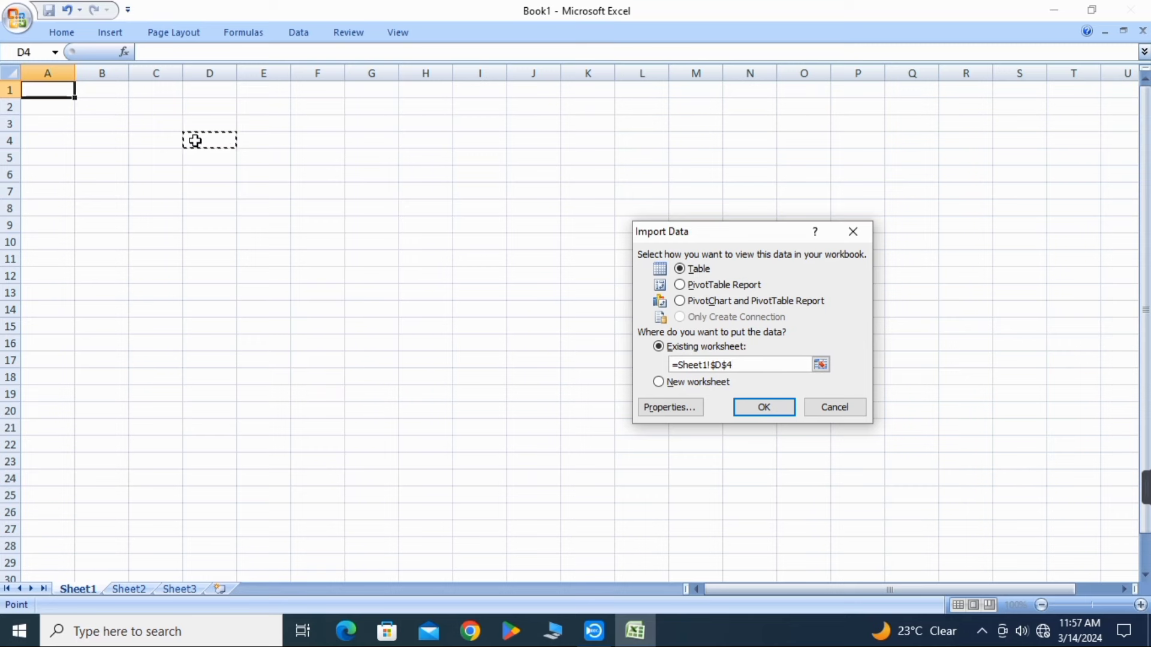
click(55, 90)
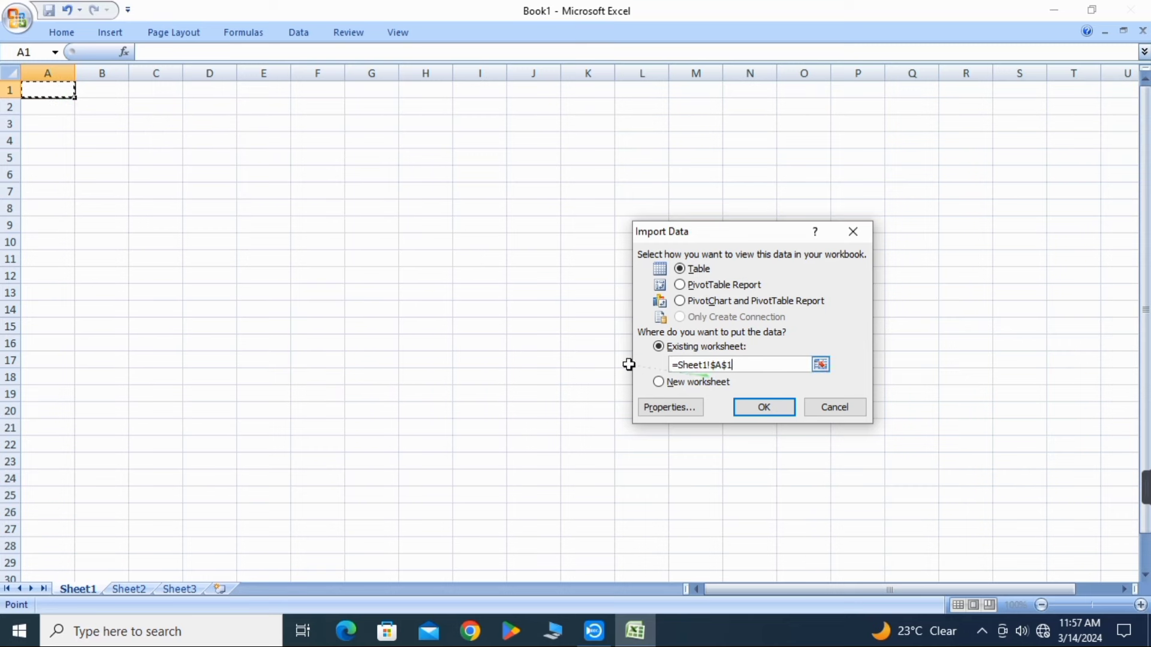
click(151, 143)
click(261, 191)
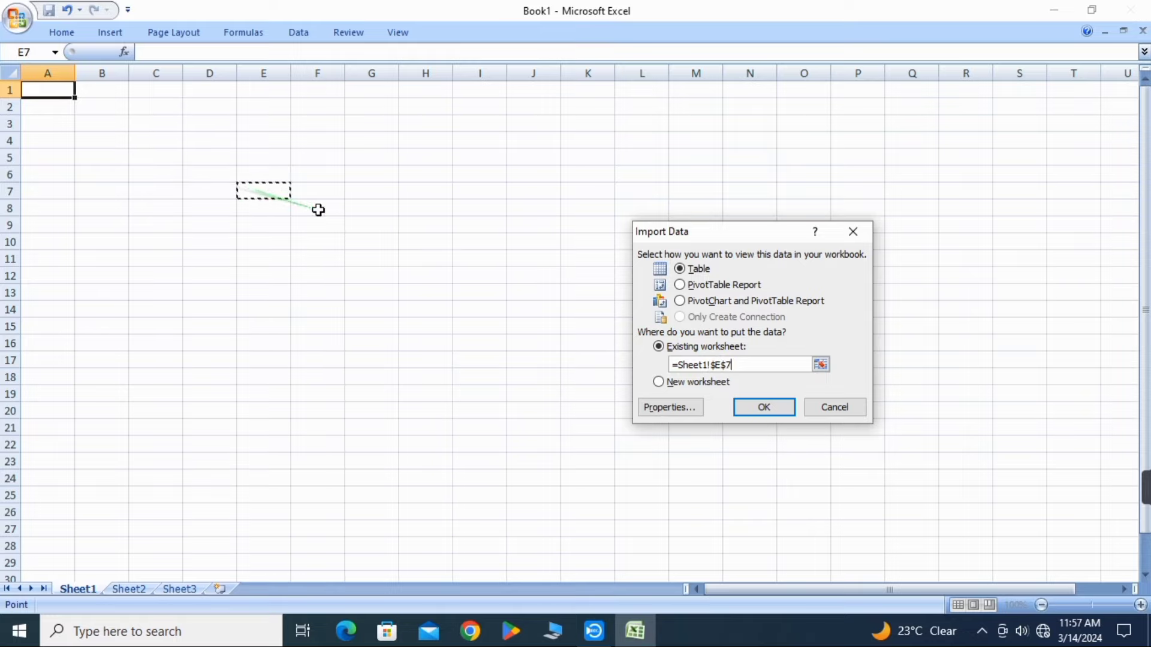
click(446, 328)
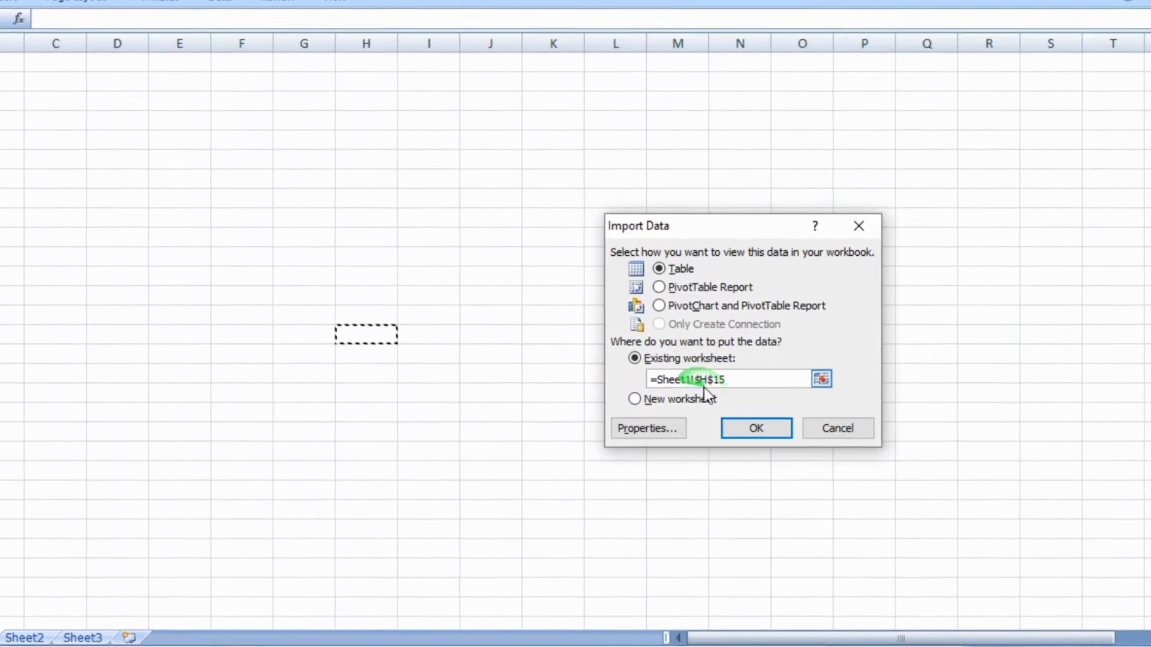
click(39, 90)
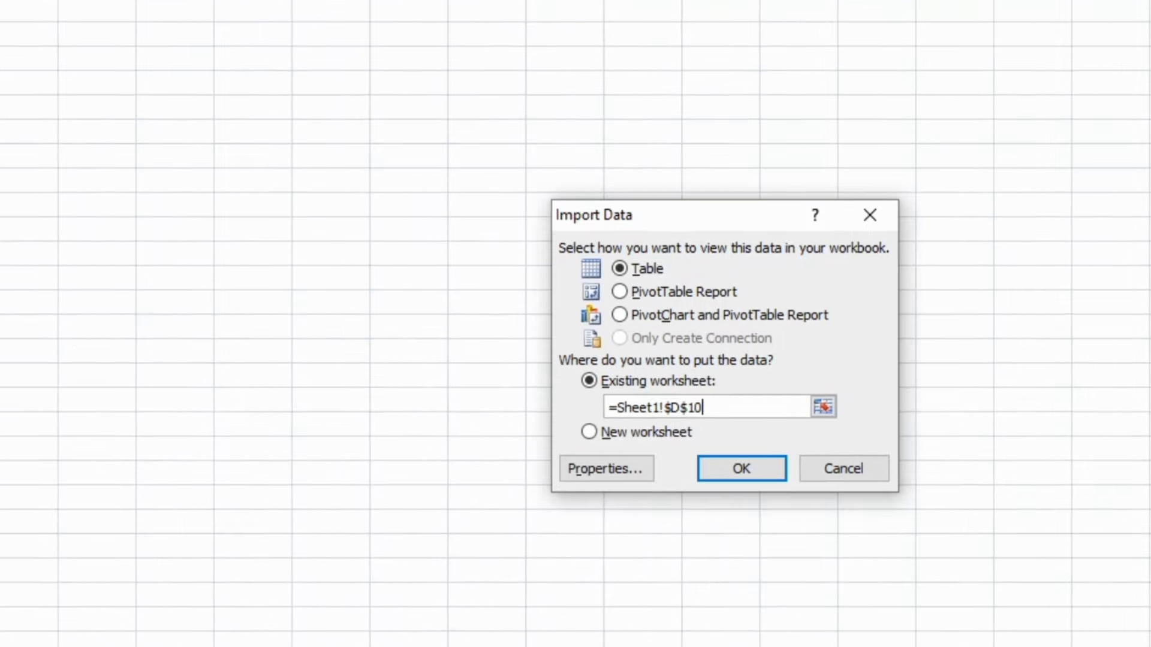
click(54, 100)
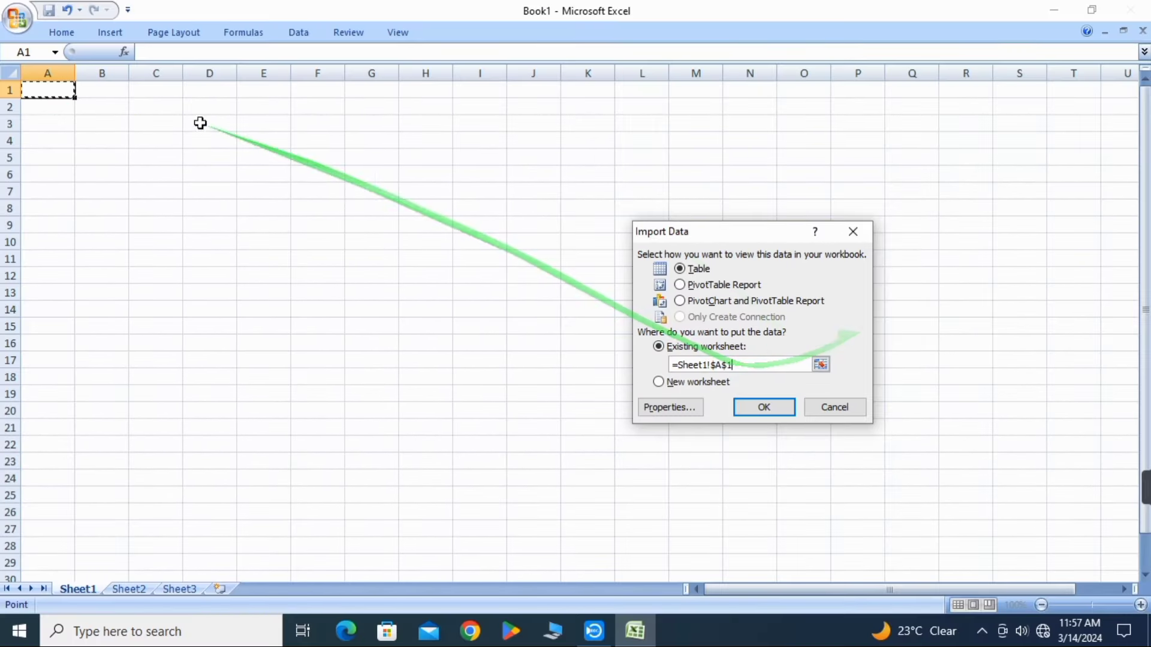
click(772, 410)
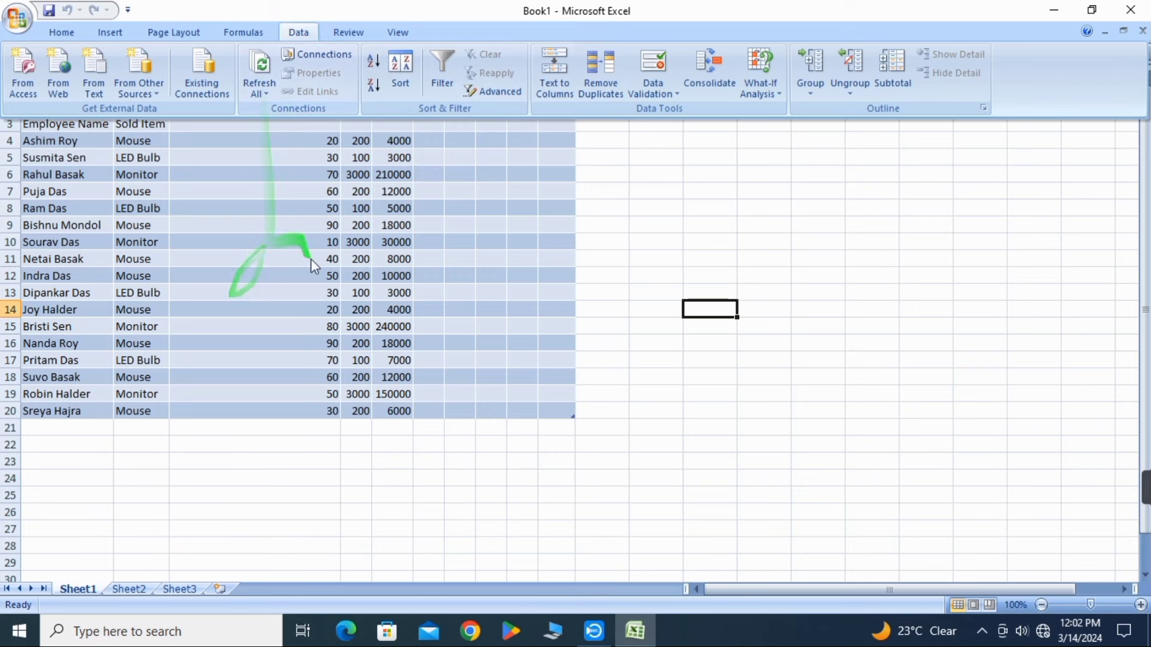
Review the workbook's data connections under Data > Connections.
click(318, 54)
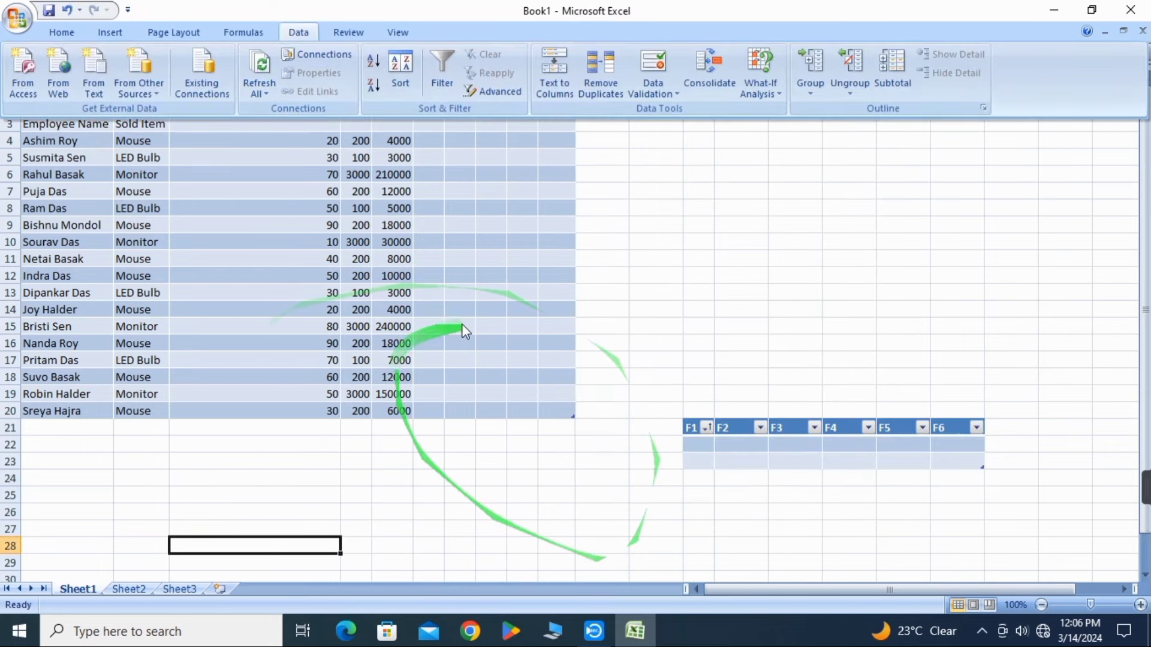
click(339, 53)
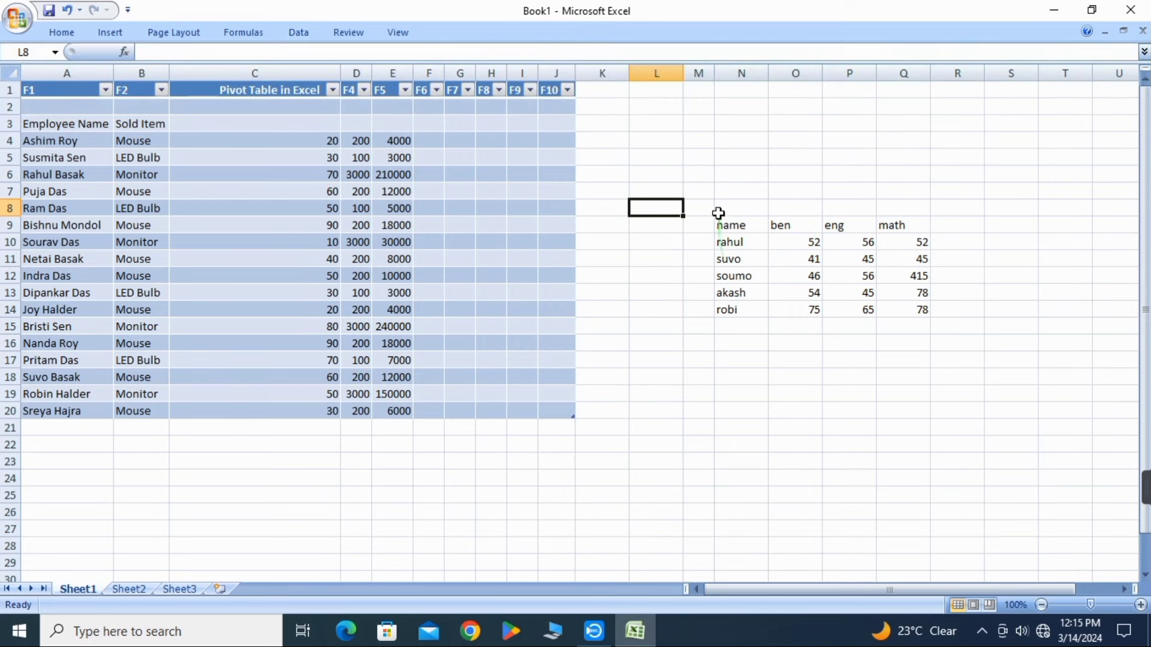
Sort the names in N9:N14 A to Z, expanding the selection to the whole marks table.
drag(719, 225, 738, 303)
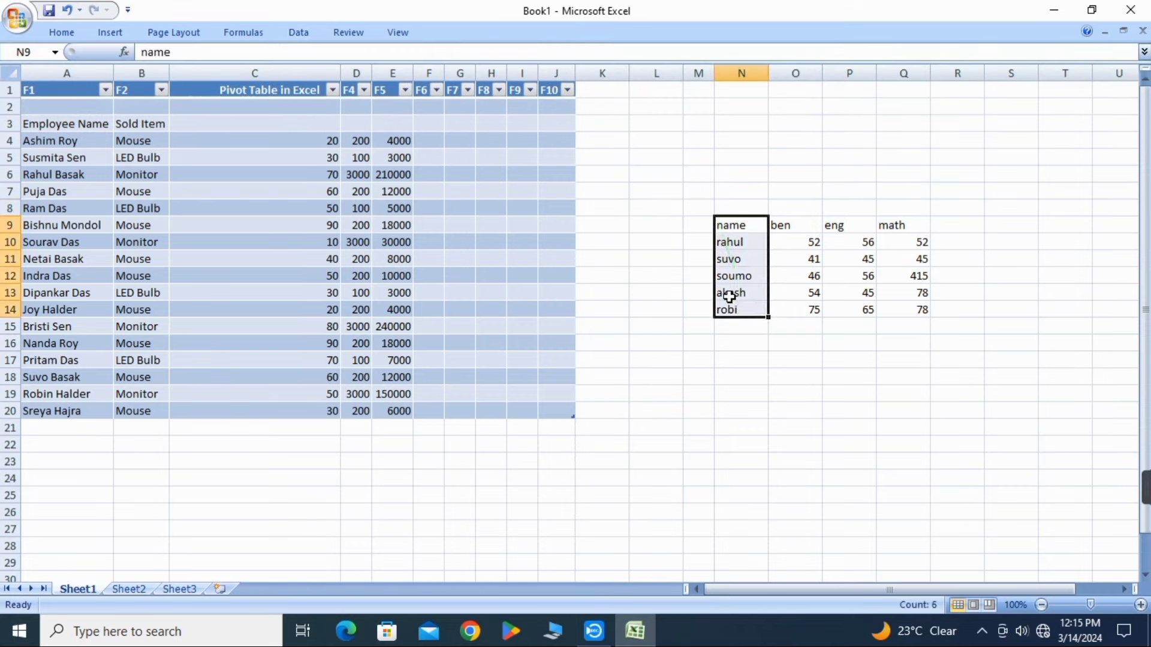
click(299, 34)
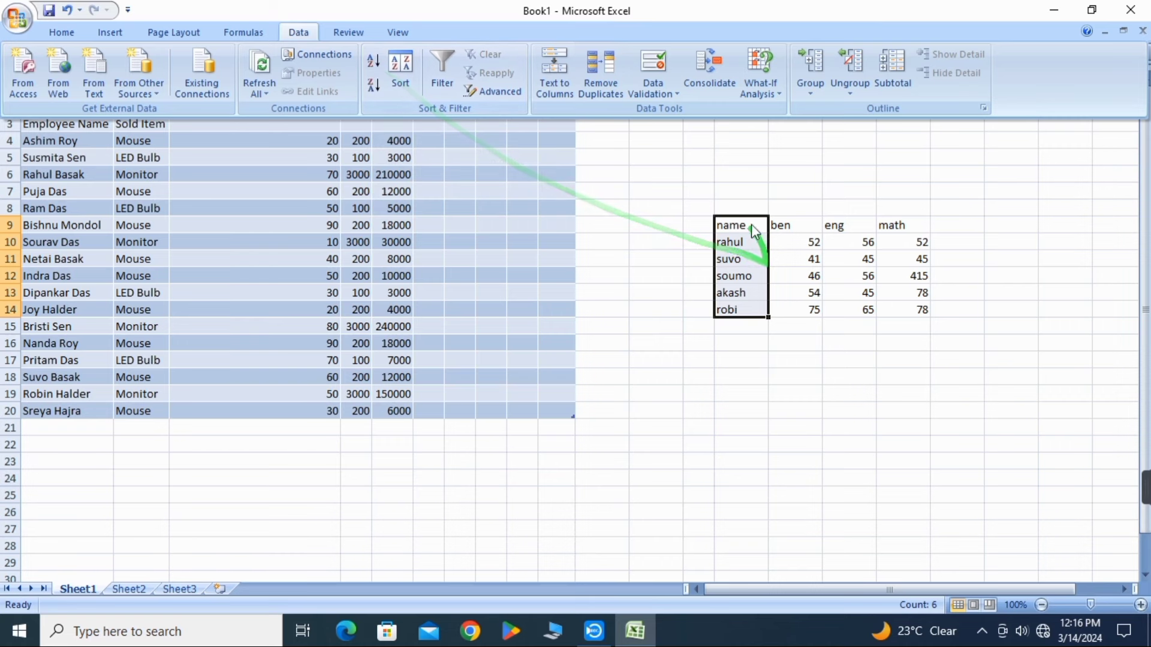
click(372, 60)
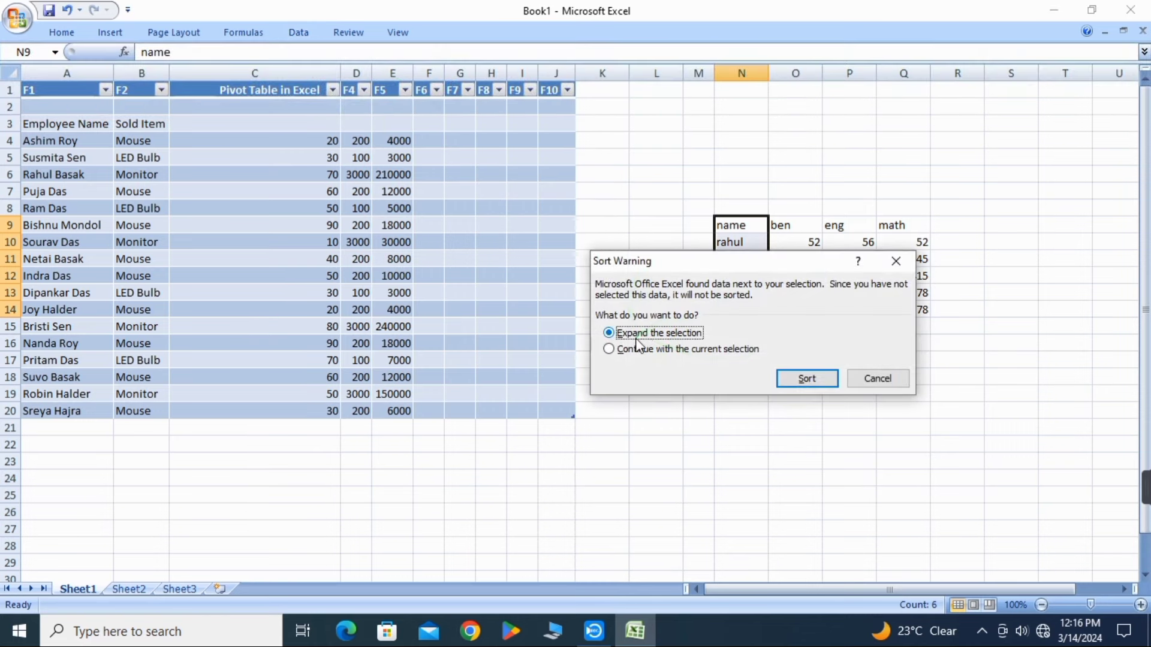
click(807, 379)
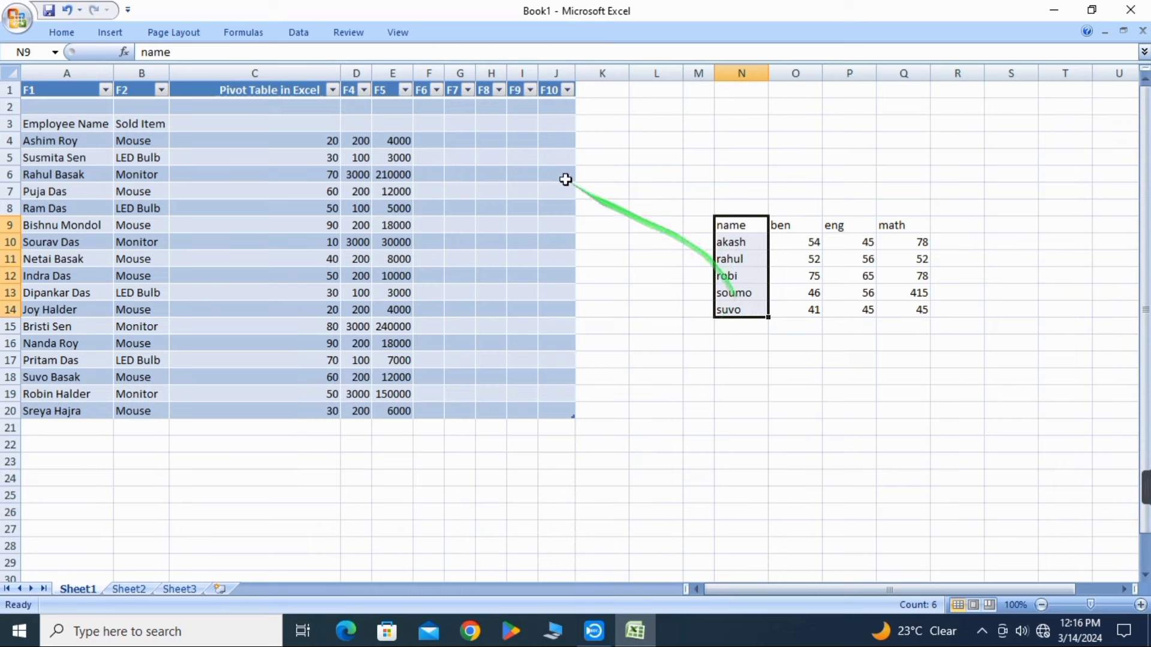
Re-sort the marks table Z to A by name, keeping each student's marks in their row.
click(303, 35)
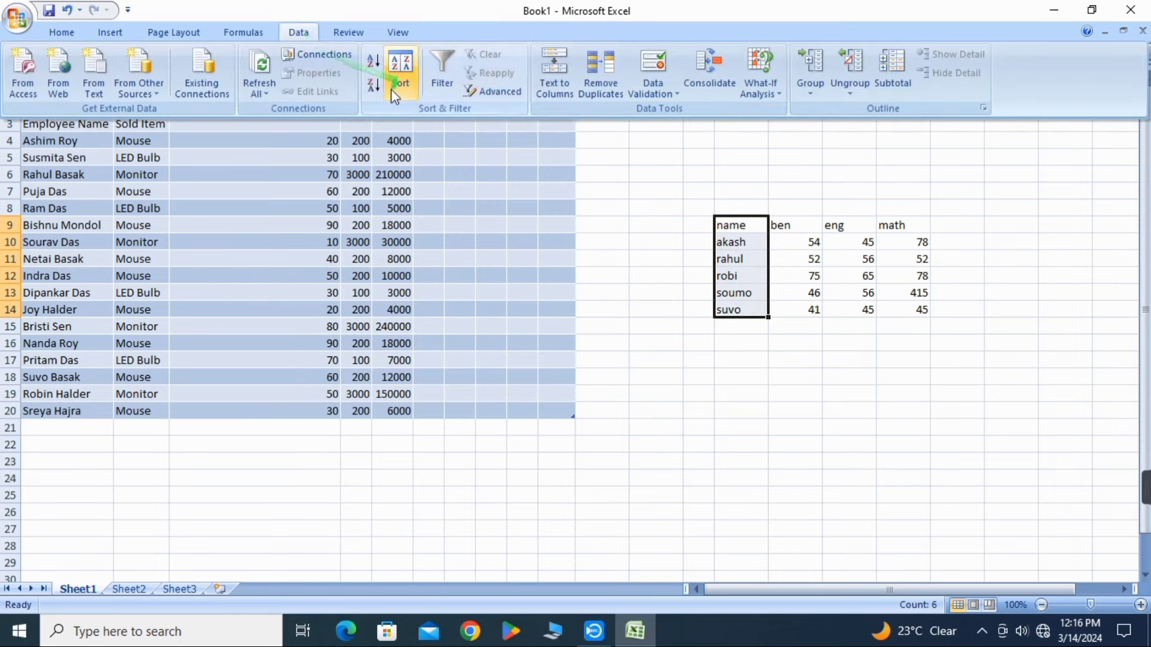
click(373, 88)
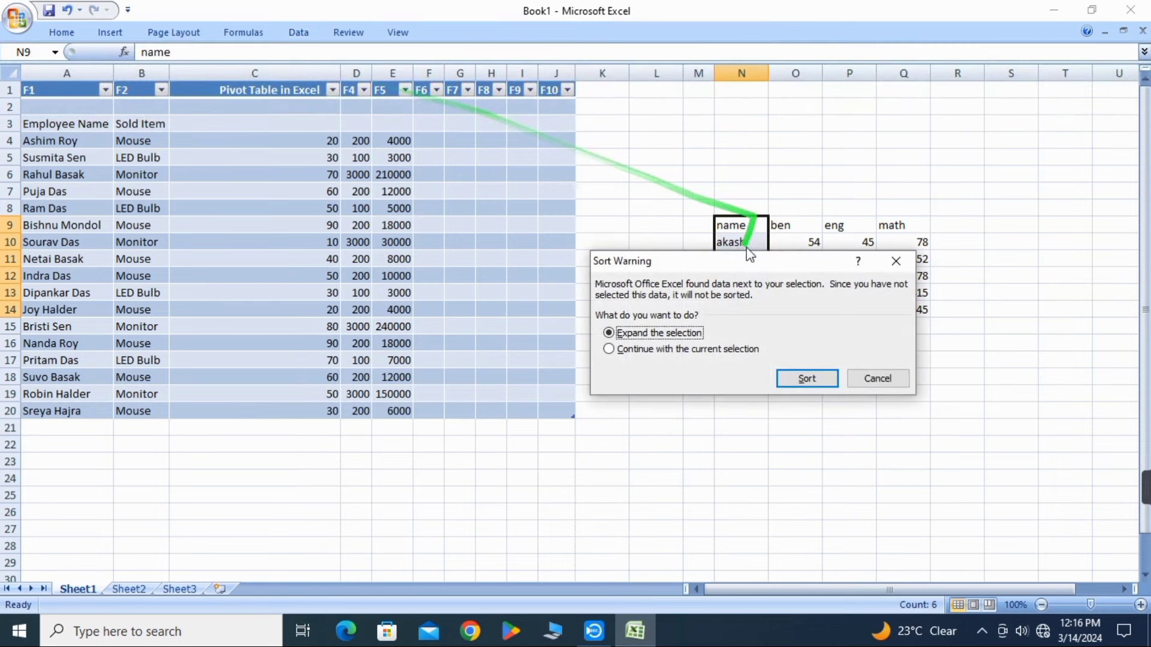
click(801, 377)
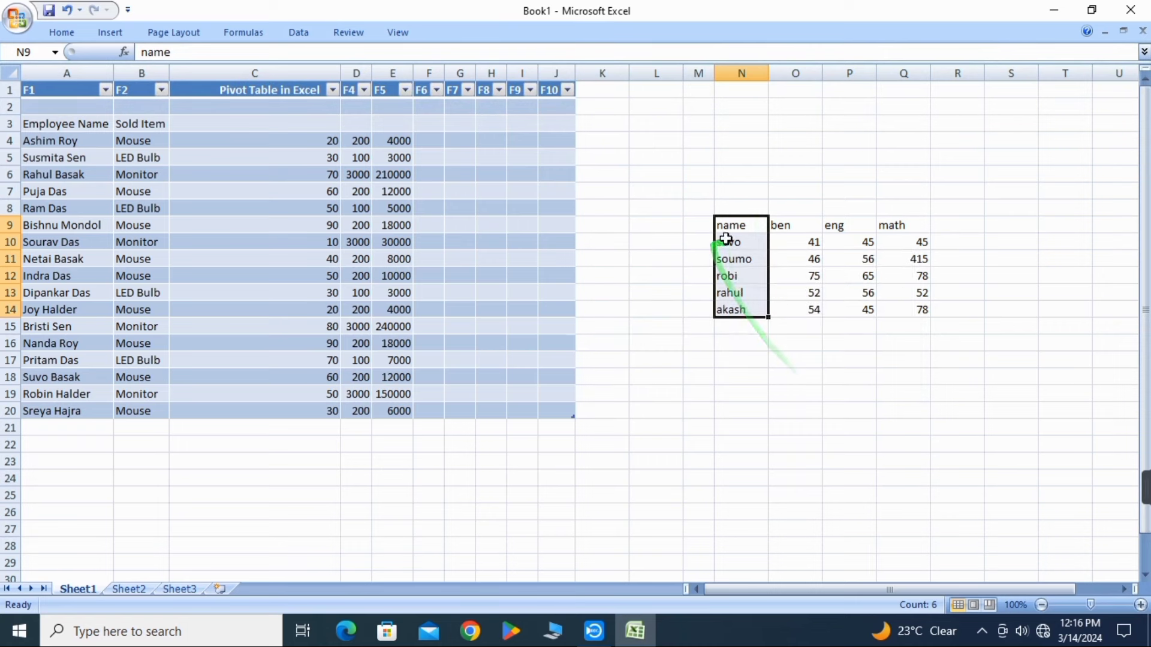
click(298, 39)
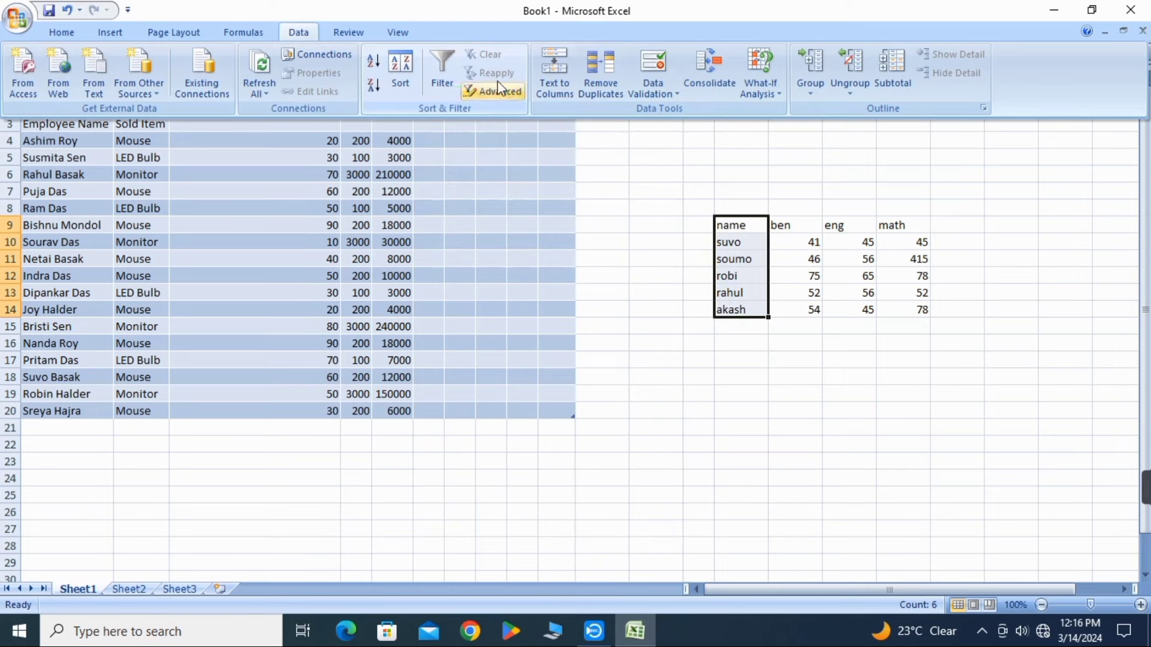
Select the marks table N9:Q14 and turn on Filter.
click(635, 230)
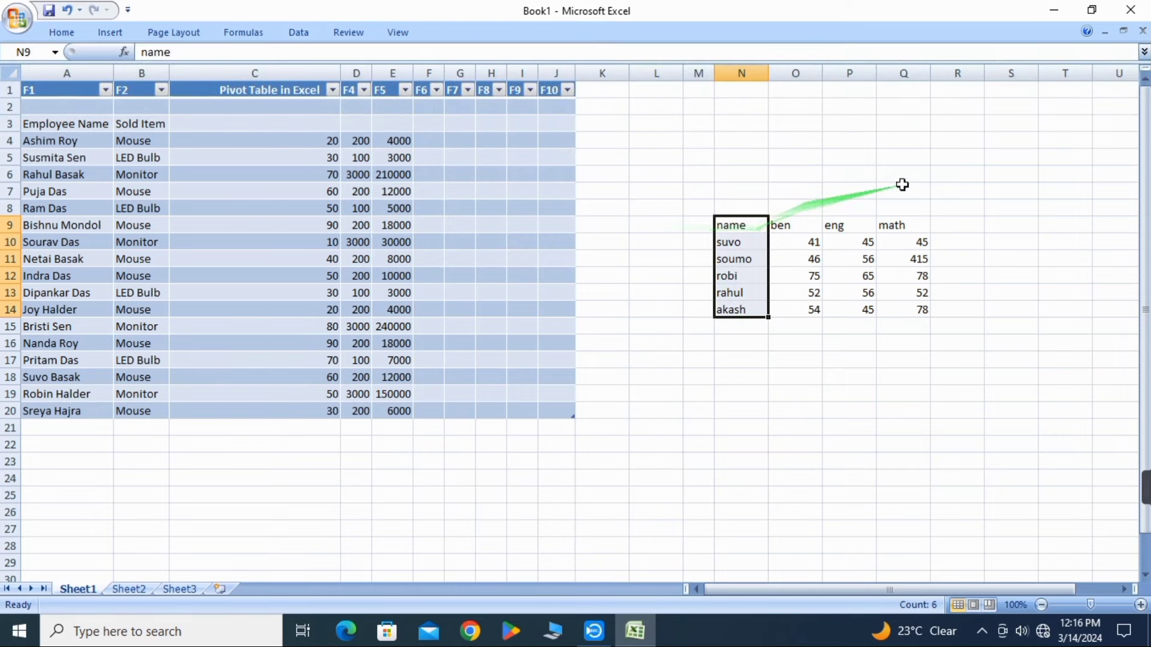
click(899, 189)
drag(698, 225, 917, 306)
click(708, 291)
drag(723, 226, 917, 309)
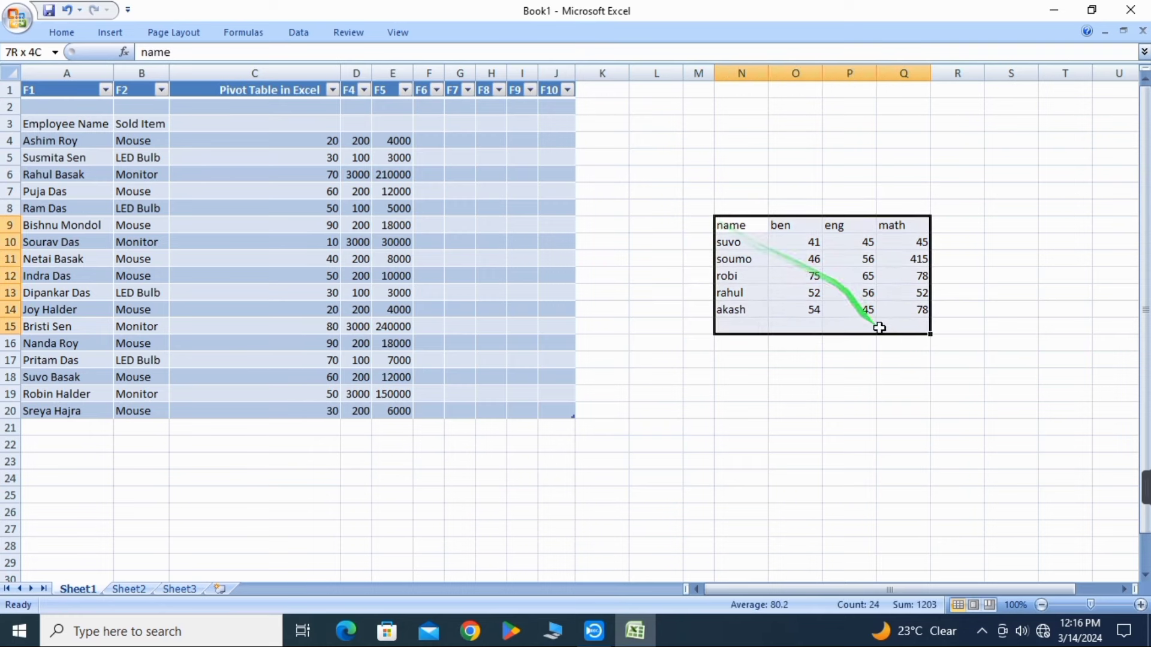
click(298, 33)
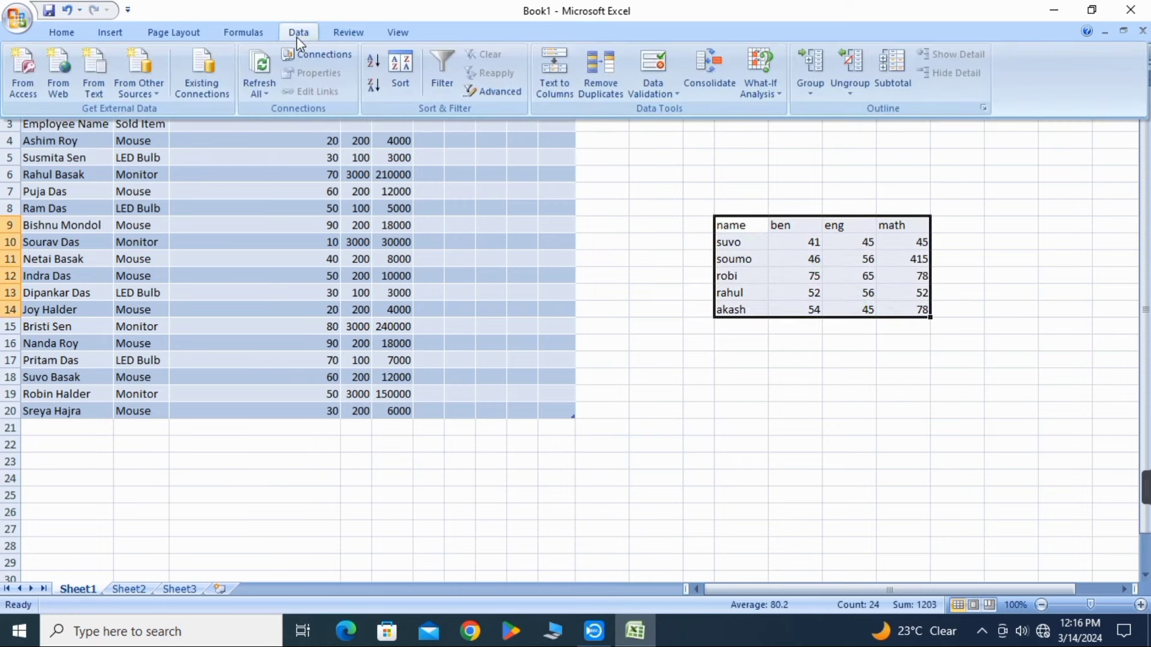
click(437, 75)
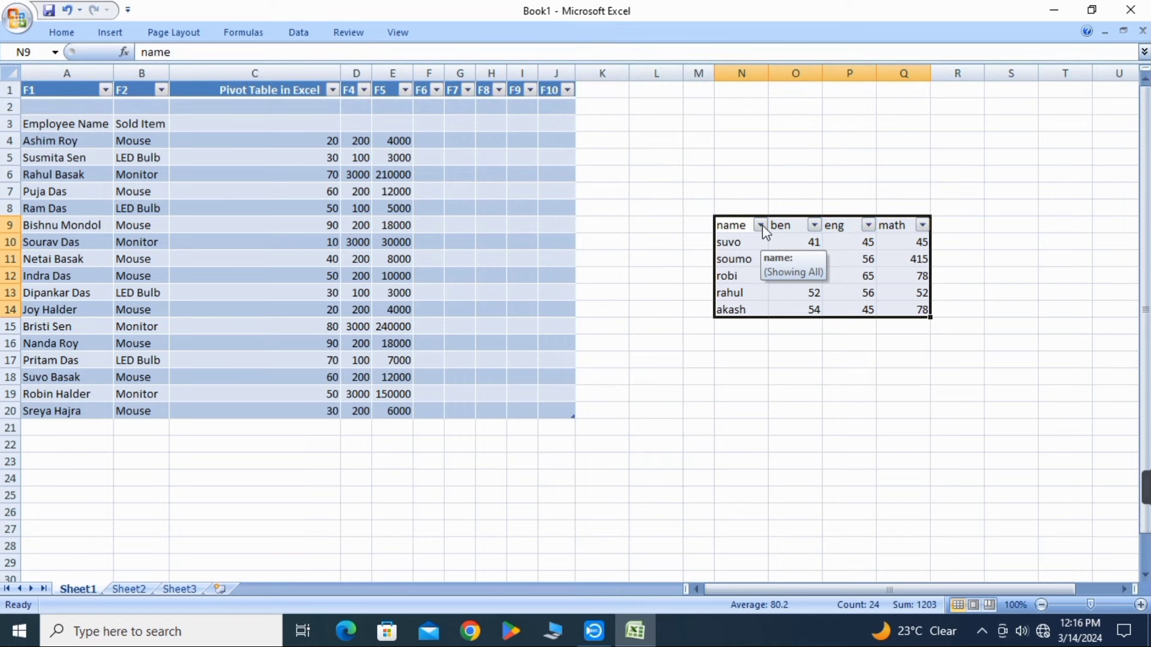
Filter the name column to show only akash, then restore all five students.
click(760, 224)
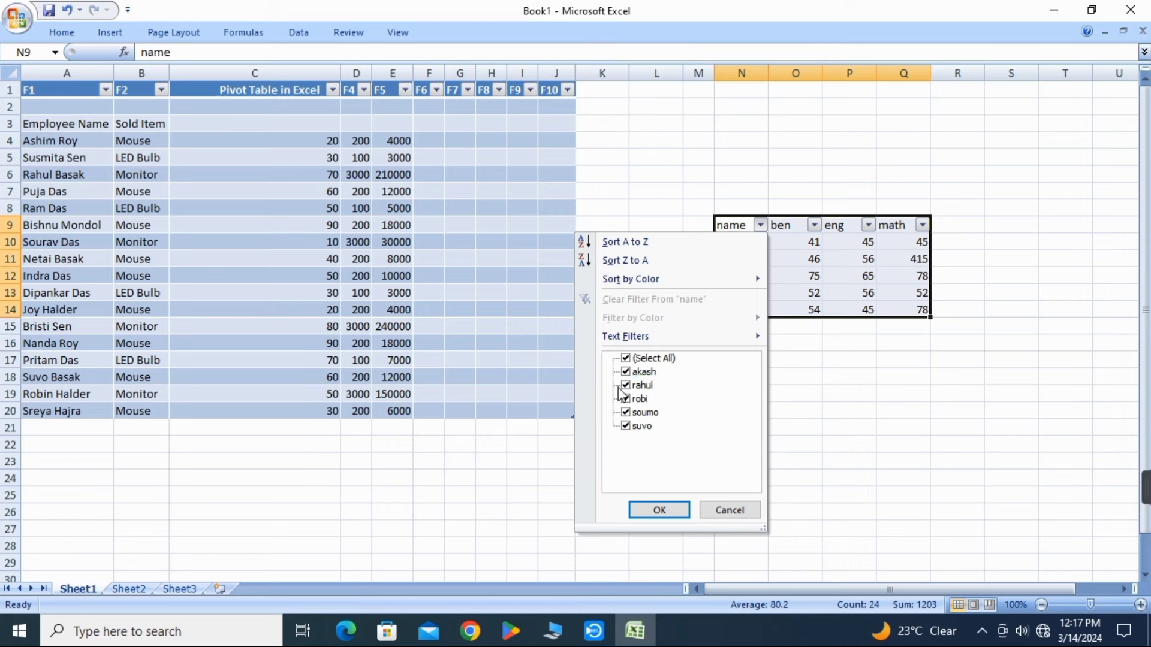
click(626, 359)
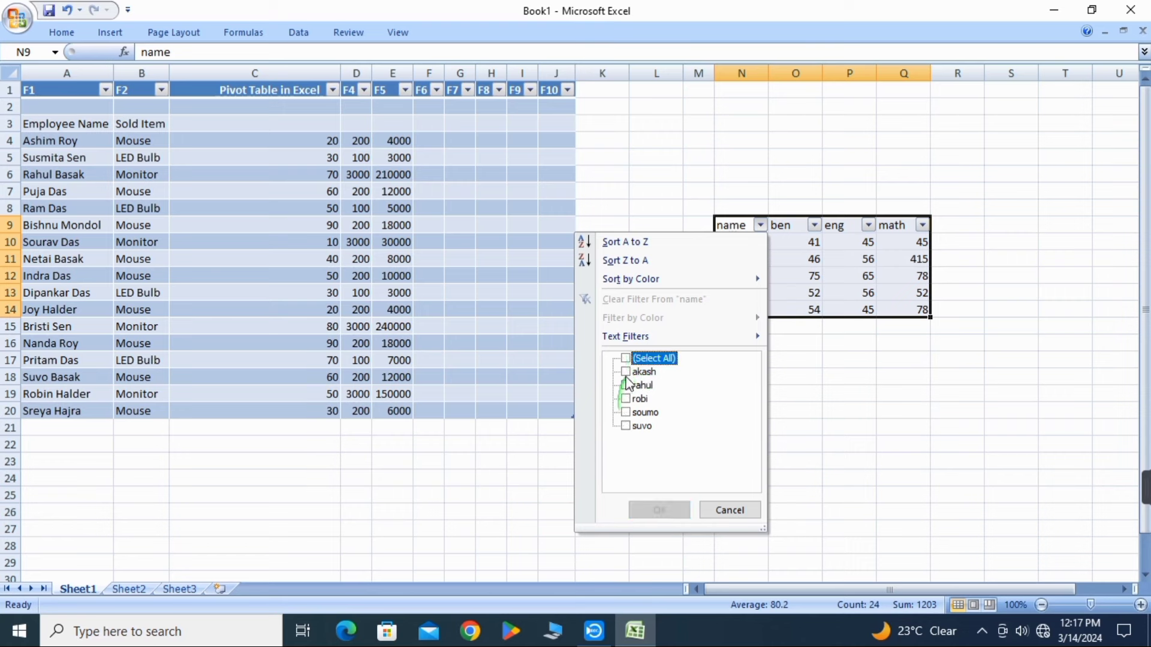
click(626, 372)
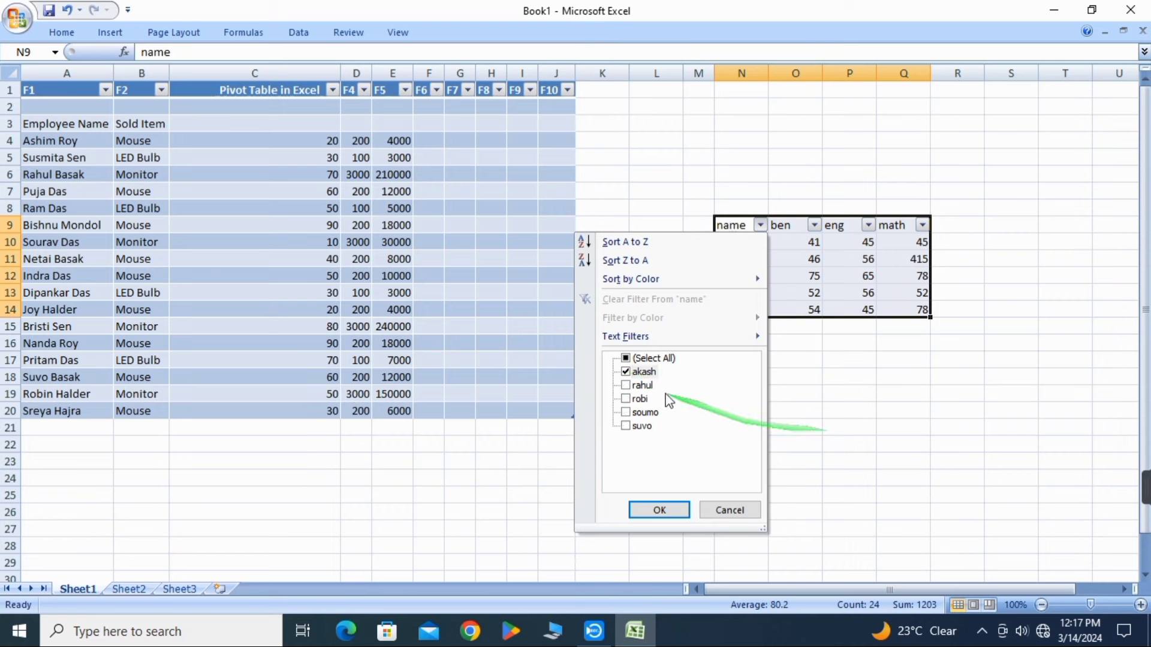
click(665, 510)
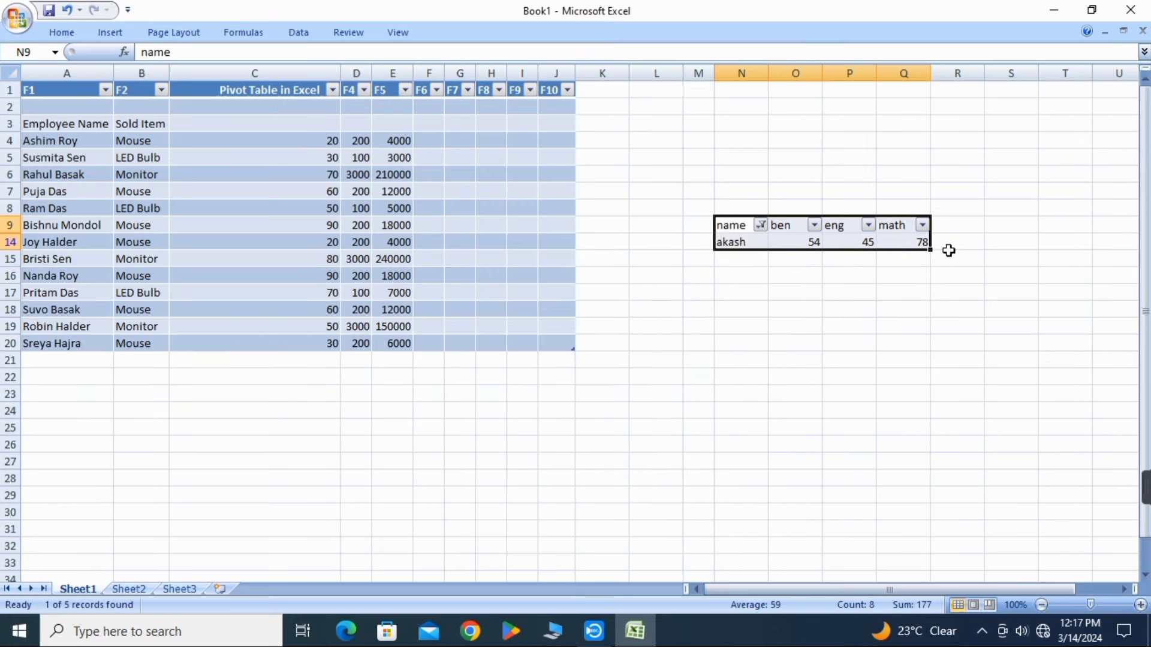
click(761, 228)
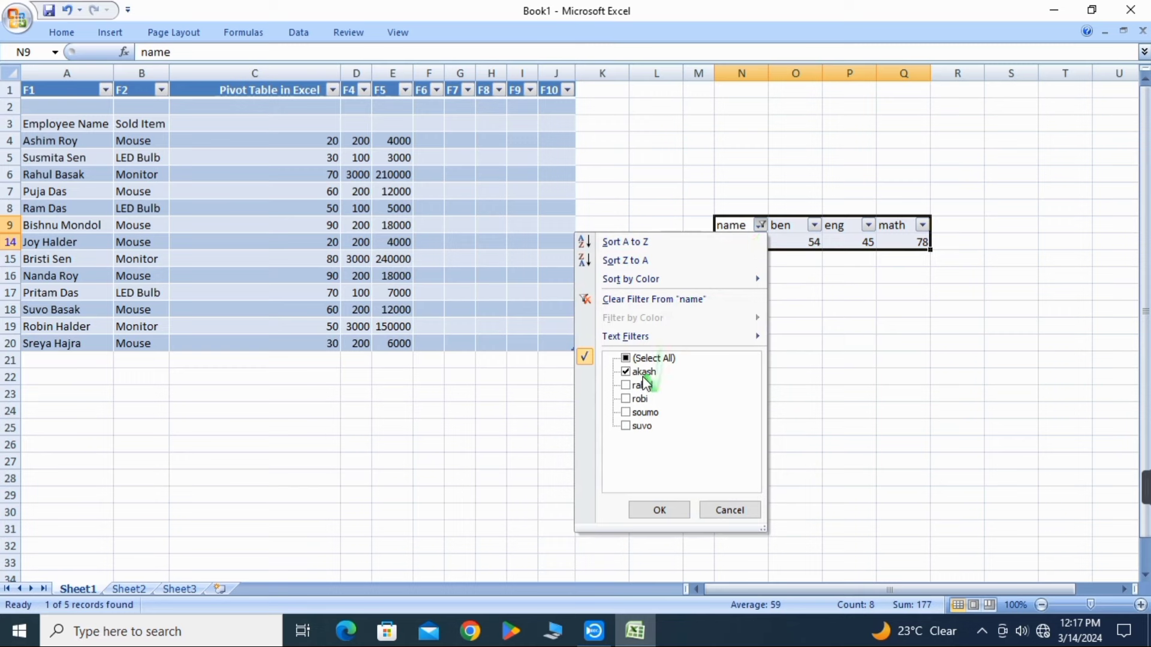
click(627, 359)
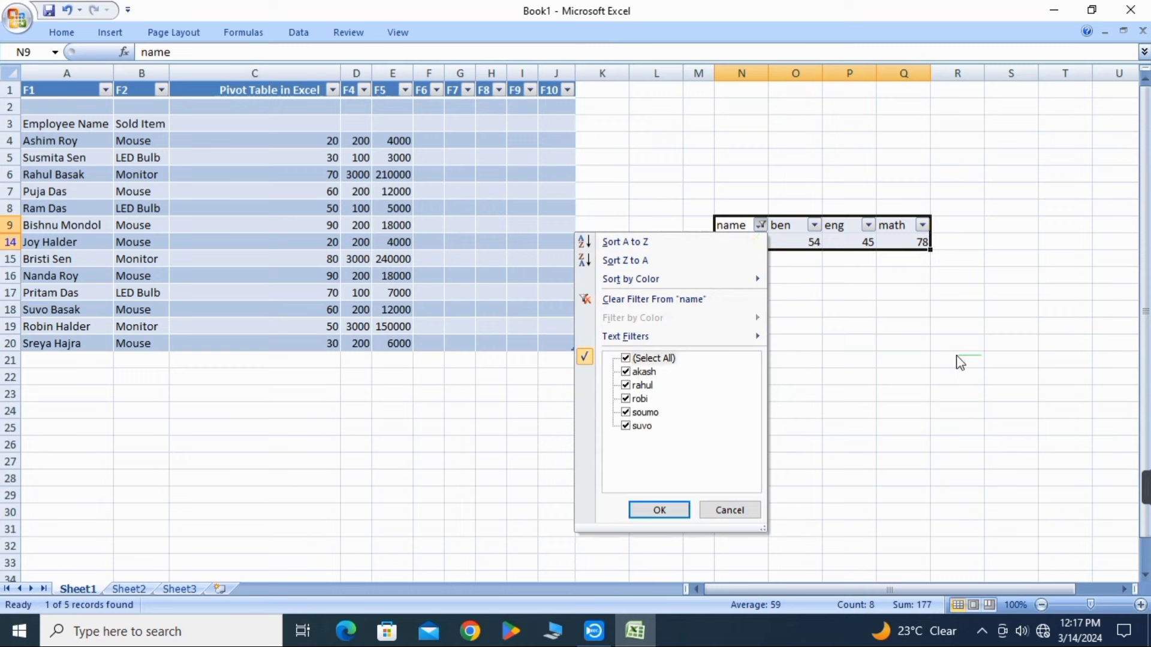
click(672, 509)
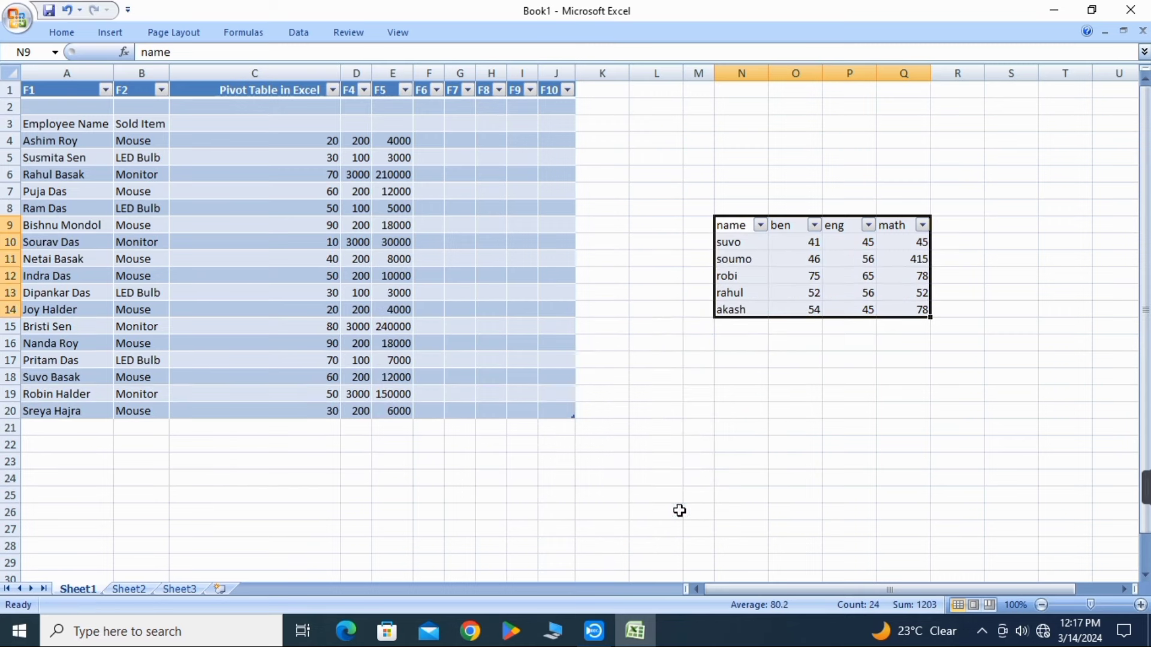
Sort the marks table by the ben column, largest to smallest.
click(814, 225)
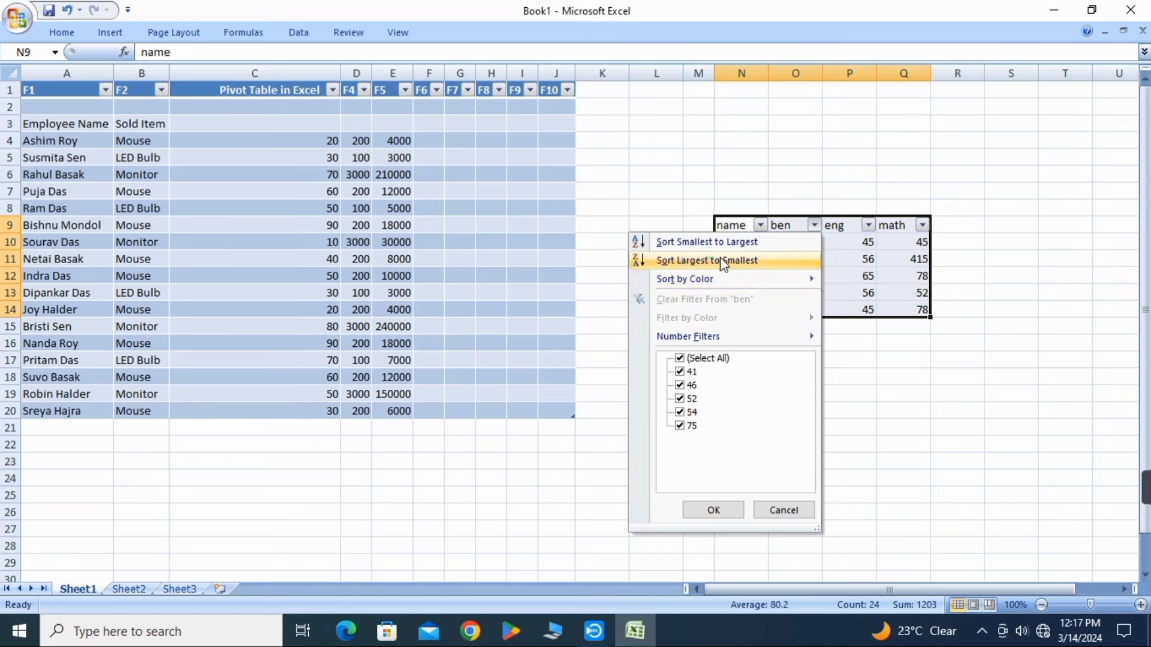
click(705, 264)
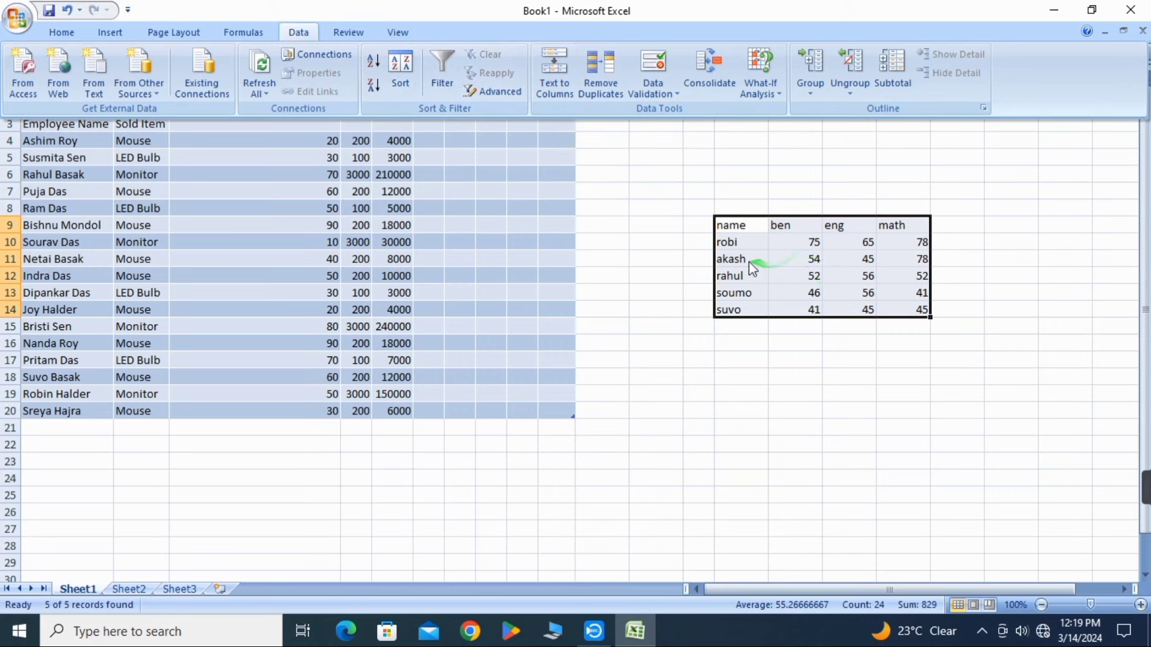
click(741, 157)
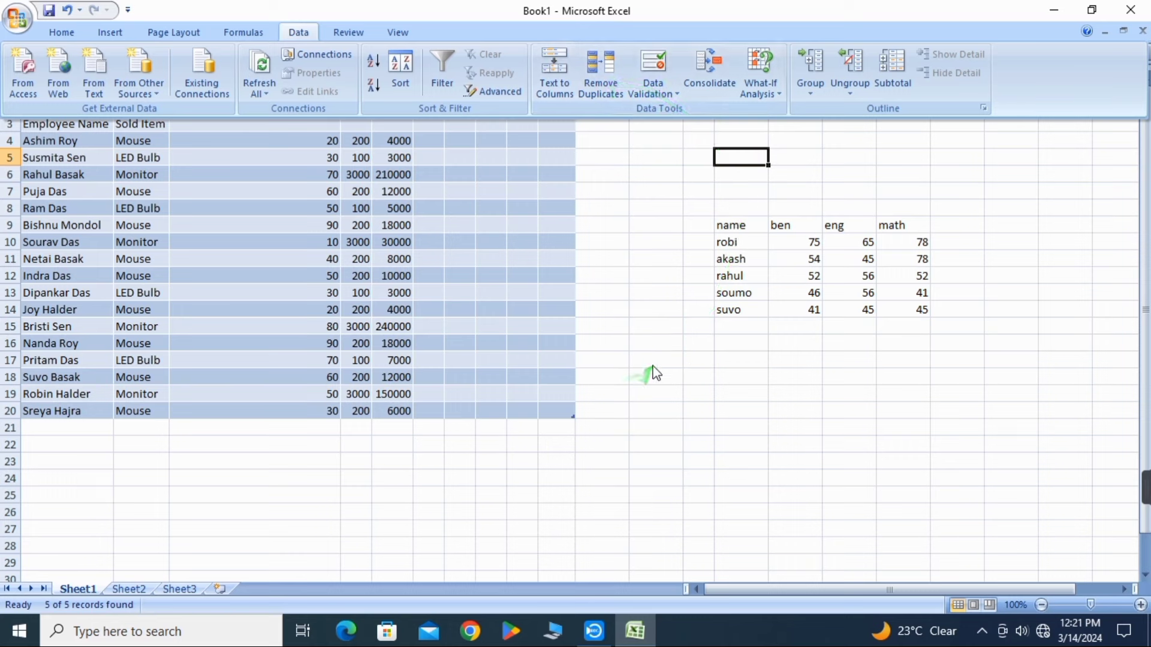
Enter 1 in L19 and fill the series 1 to 8 down to L26.
click(657, 395)
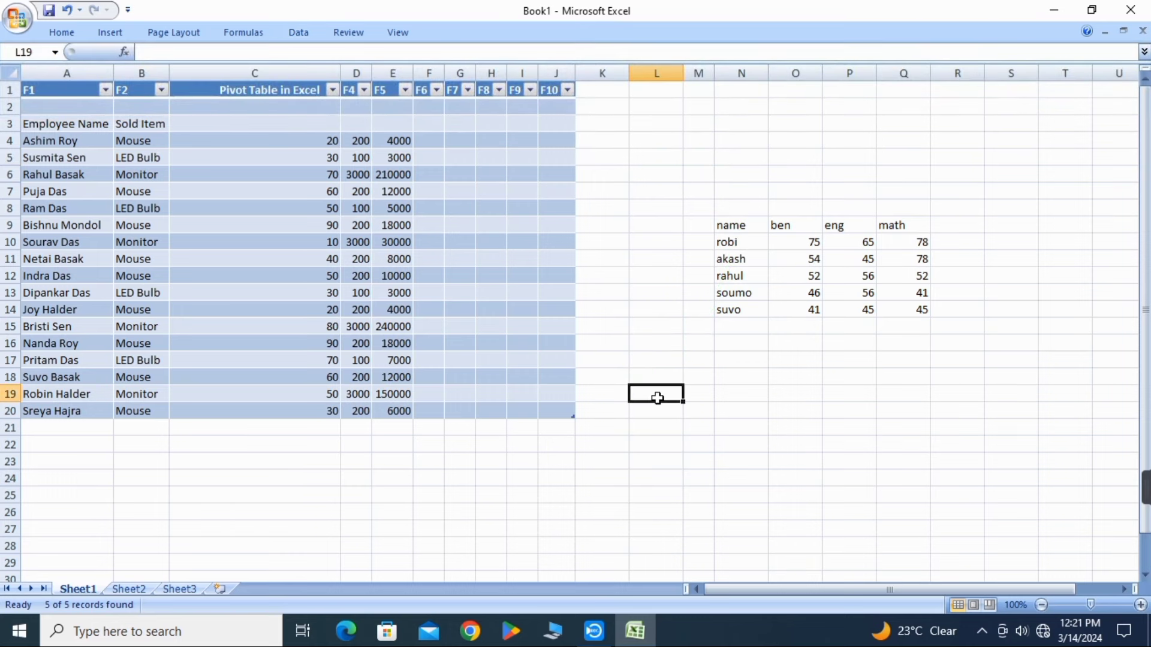
text(1)
key(Return)
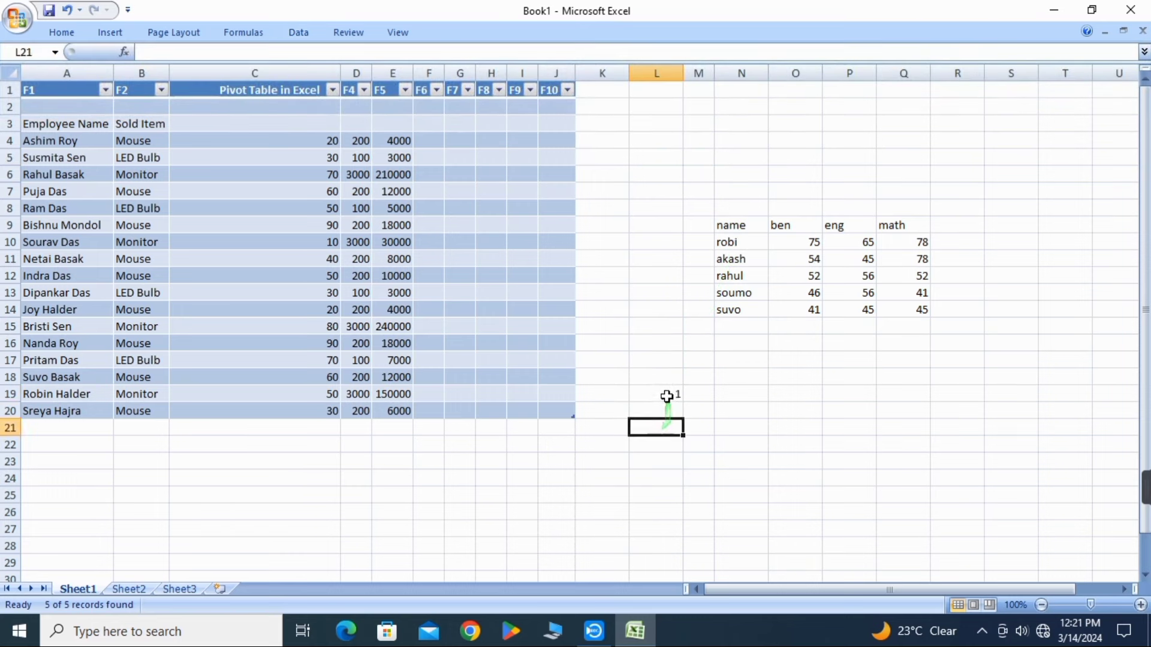
click(666, 397)
drag(683, 404, 681, 515)
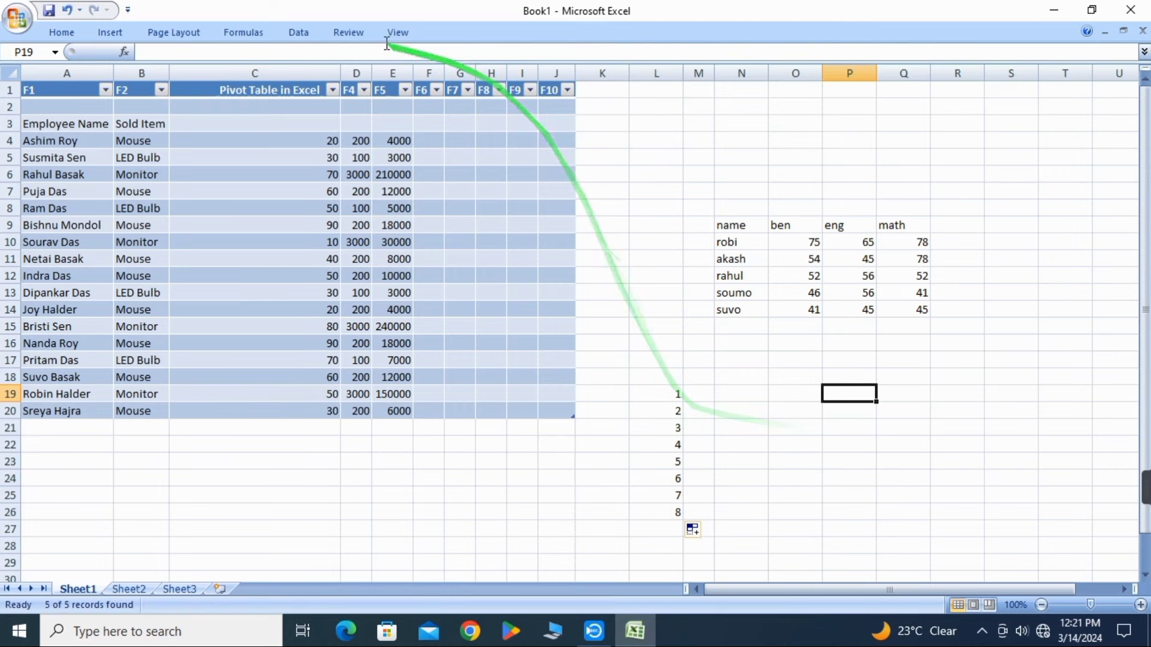
click(298, 32)
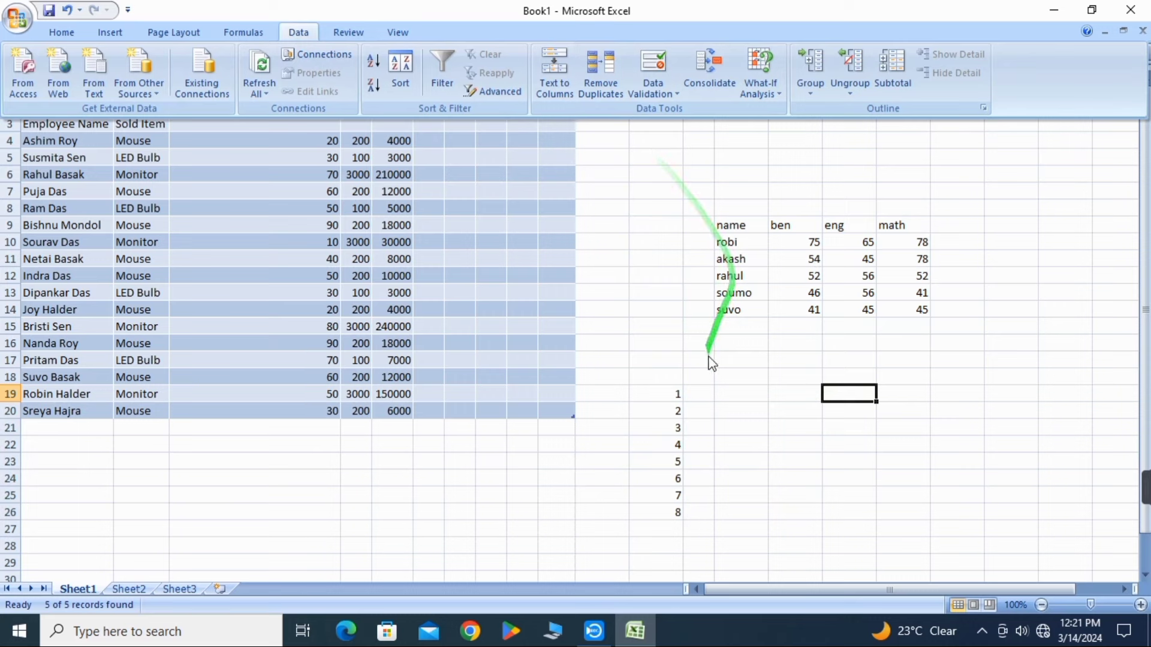
click(681, 465)
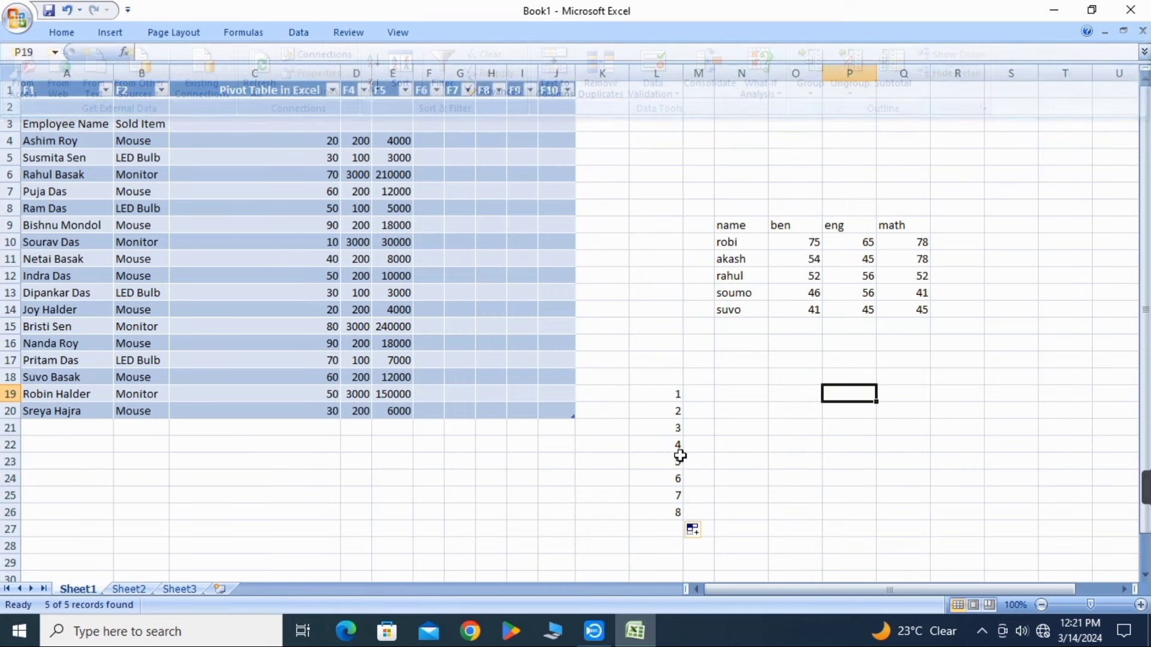
Overwrite L23 with 3, L20 with 4 and L25 with 3, then select L19:L26.
click(677, 460)
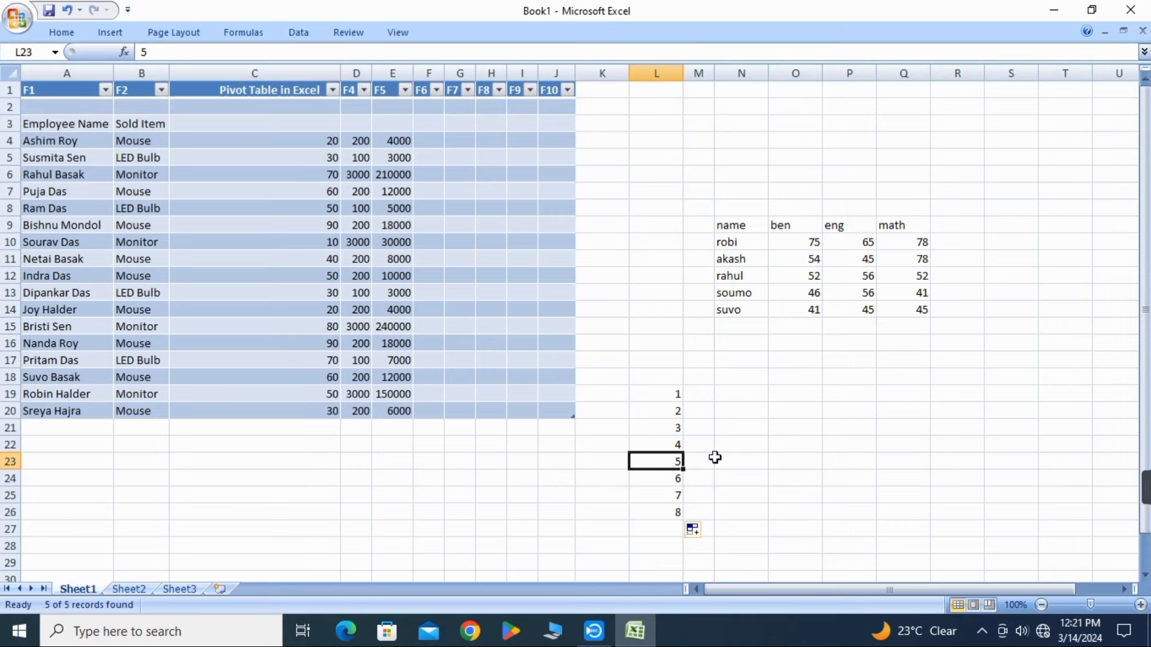
text(3)
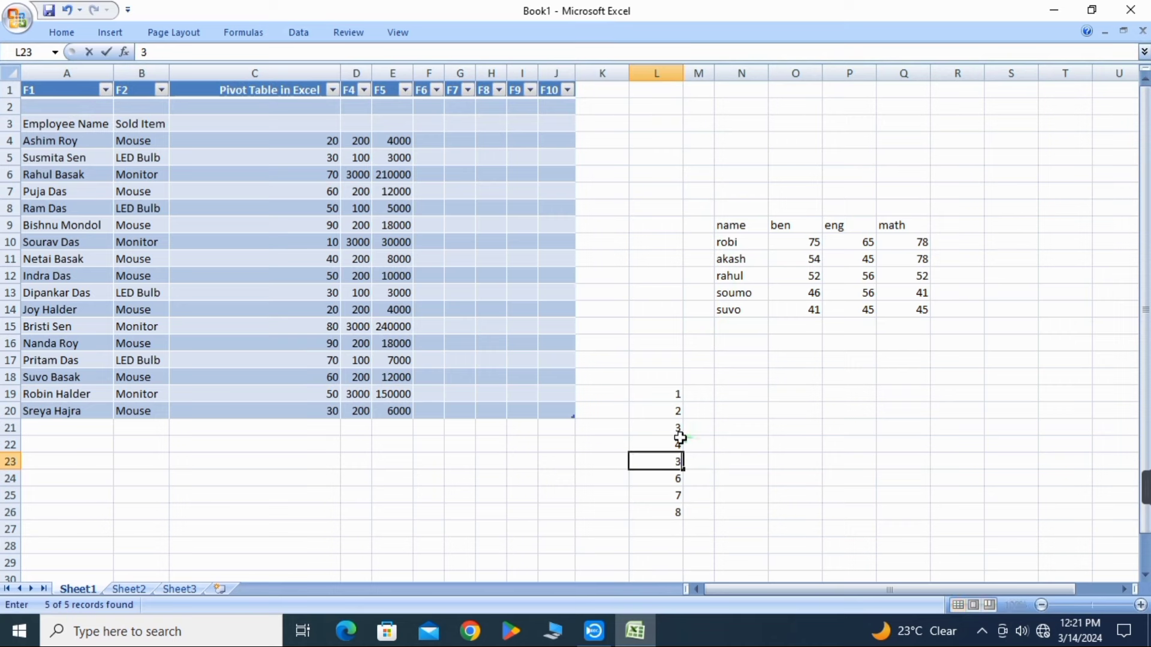
click(674, 412)
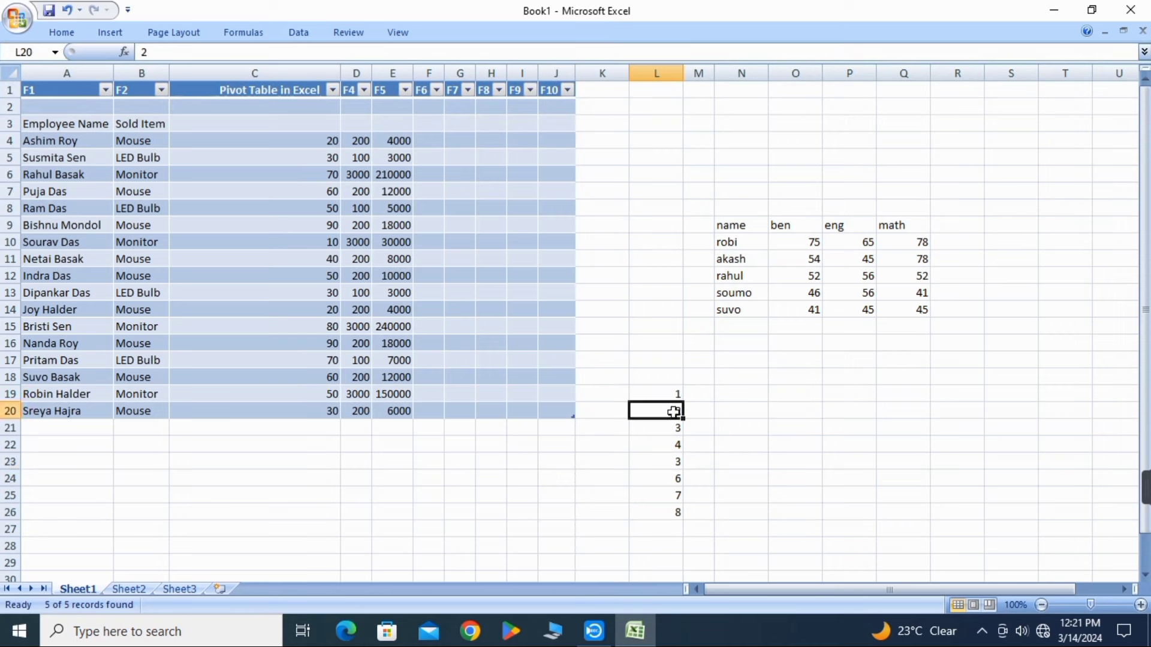
text(4)
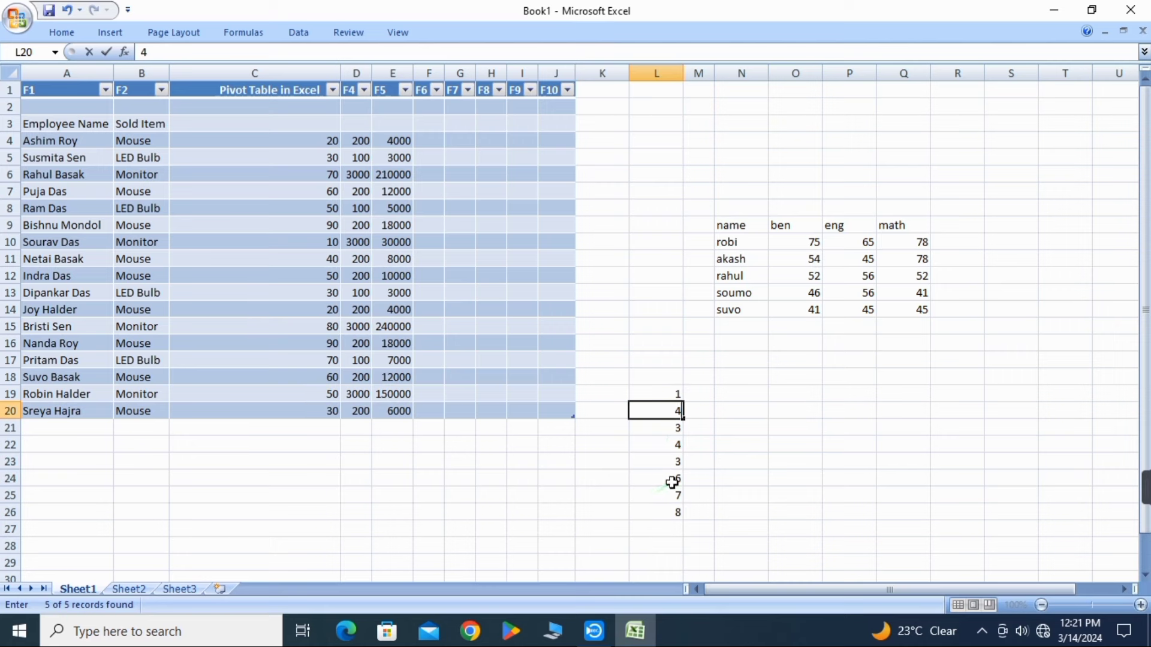
click(678, 498)
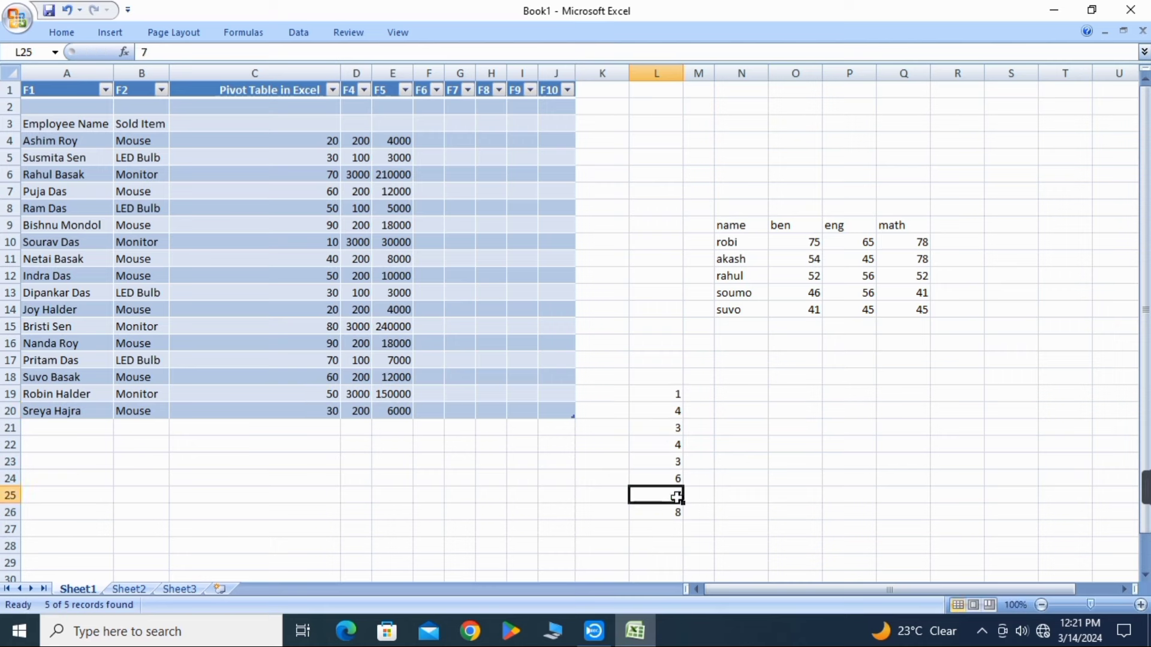
text(3)
click(954, 360)
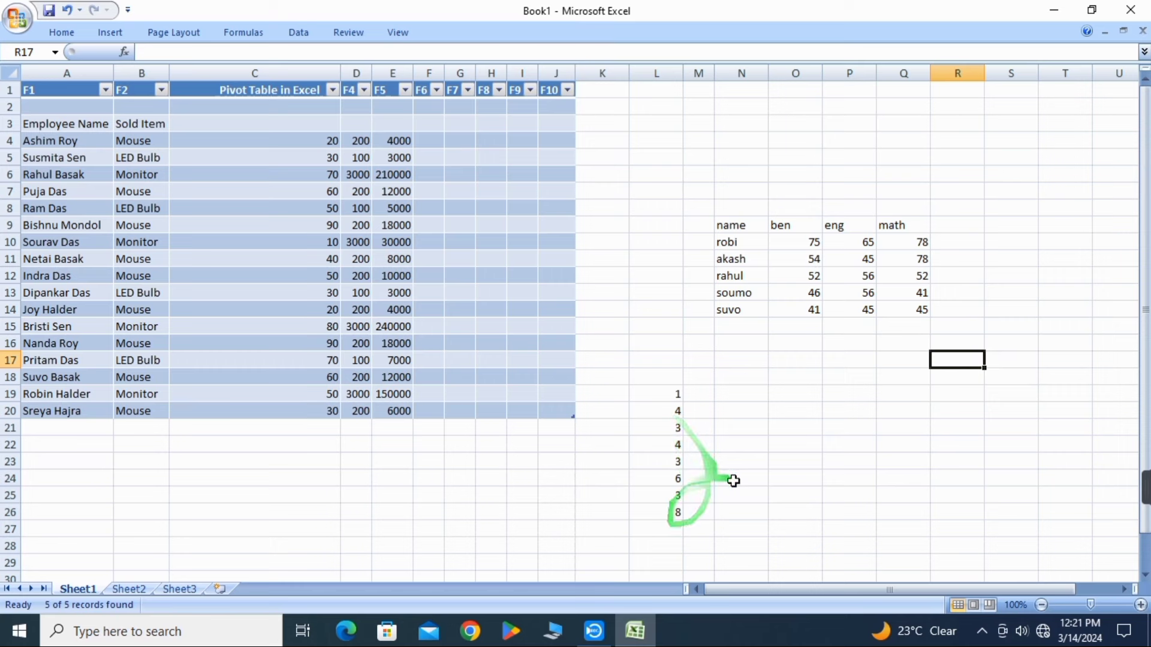
drag(664, 377, 681, 515)
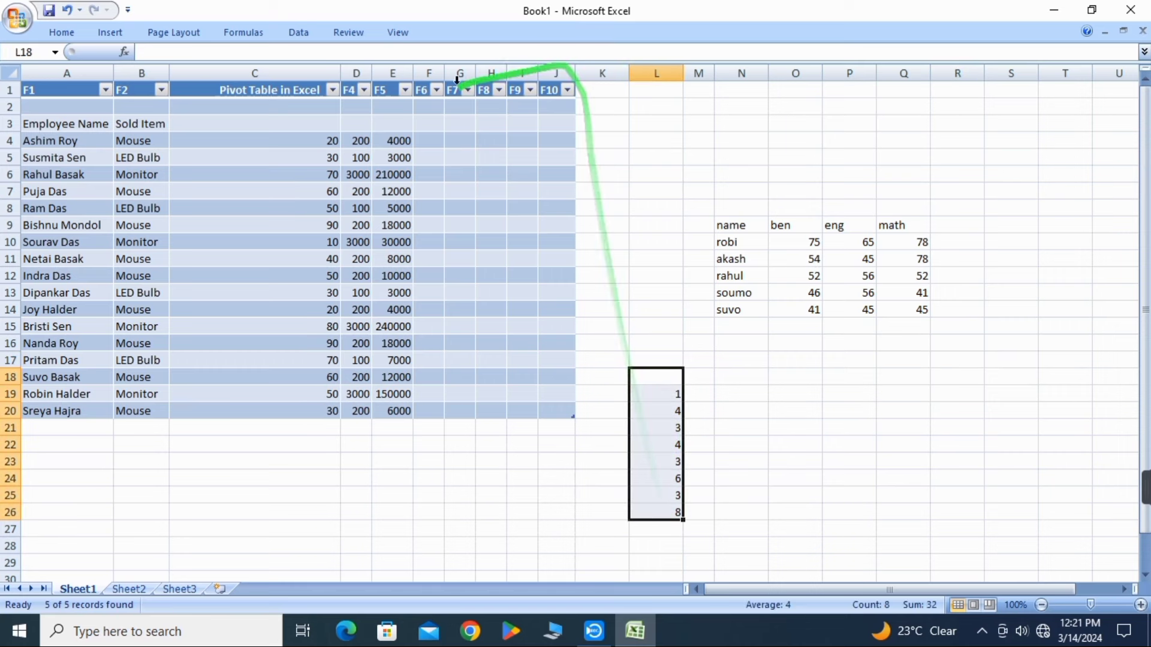
Remove duplicates from column L, leaving 1, 4, 3, 6, 8 in L19:L23.
click(300, 33)
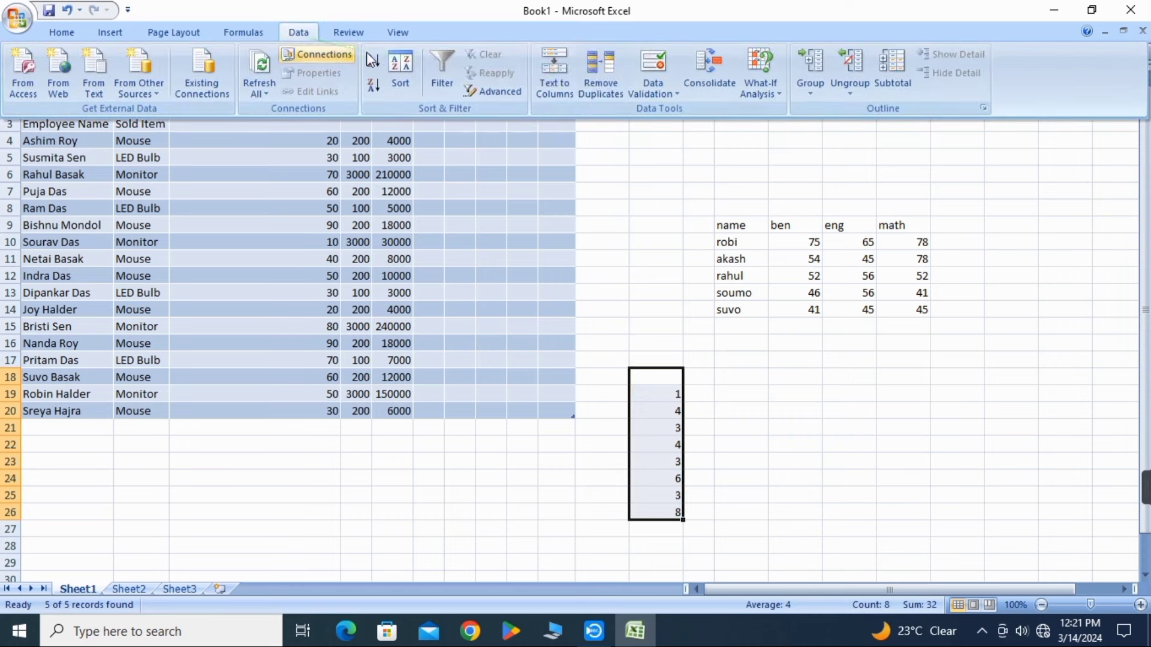
click(602, 83)
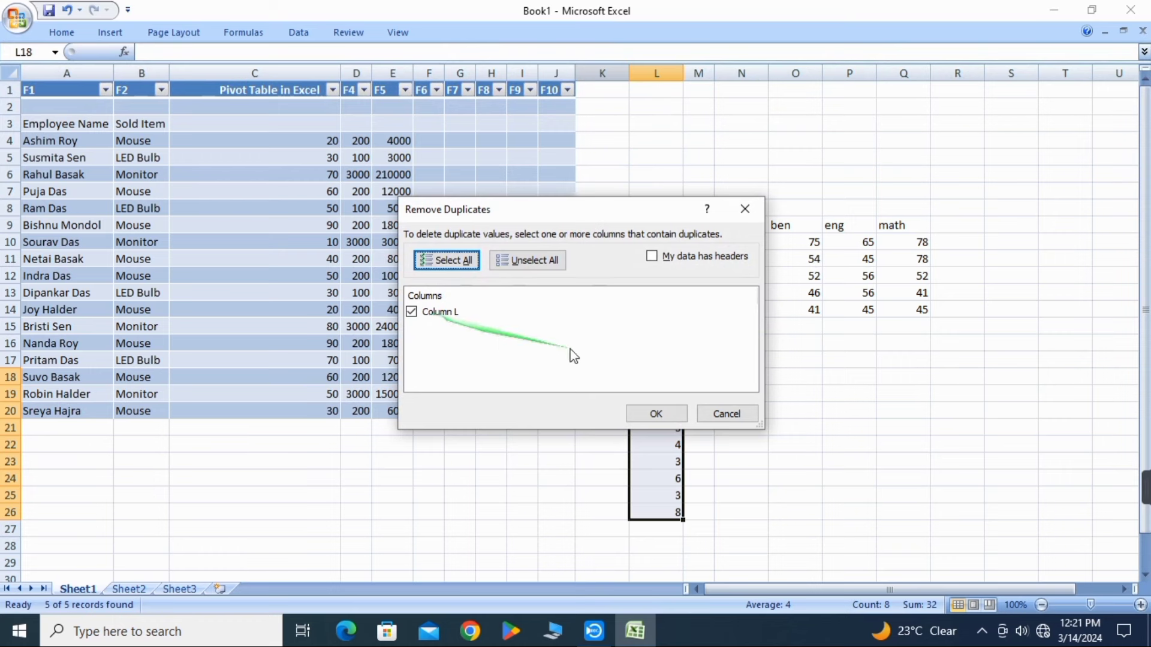
click(657, 414)
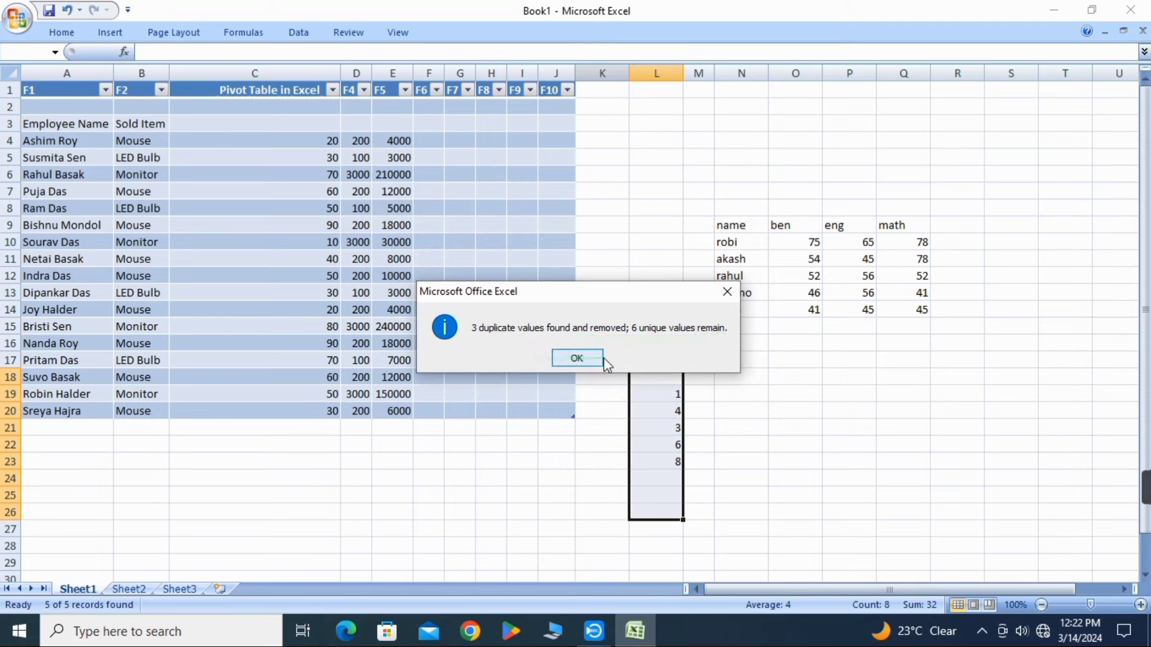
click(576, 357)
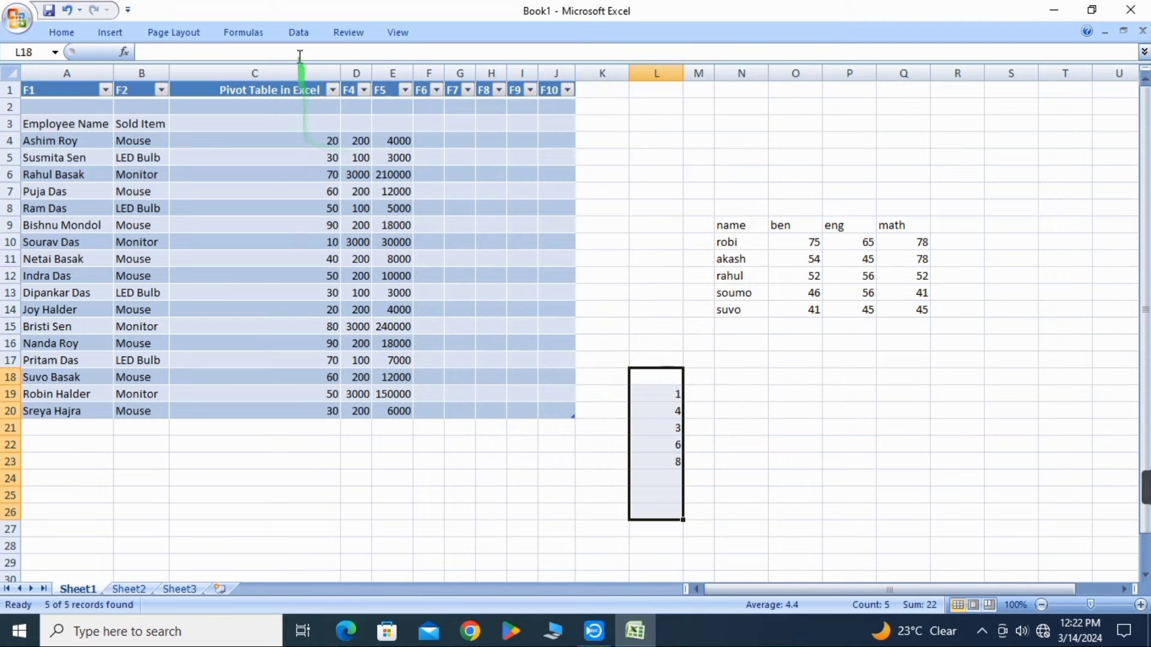
click(300, 34)
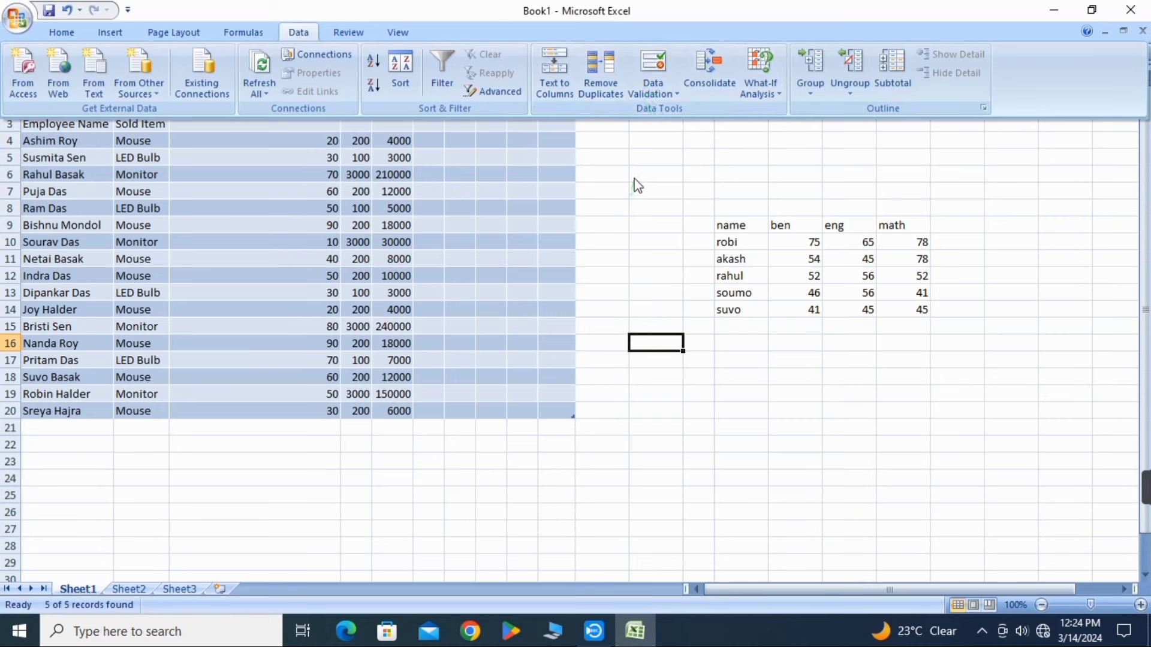
Add data validation to L1:L14 allowing only whole numbers between 4 and 8.
key(ctrl+F1)
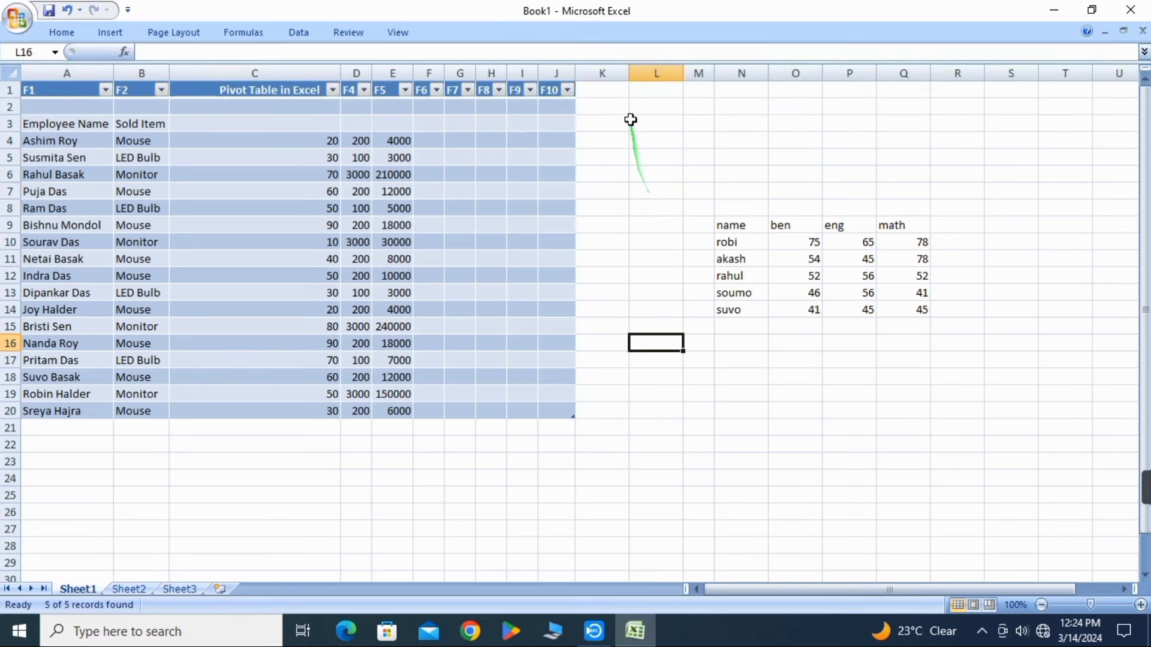
drag(635, 90, 683, 317)
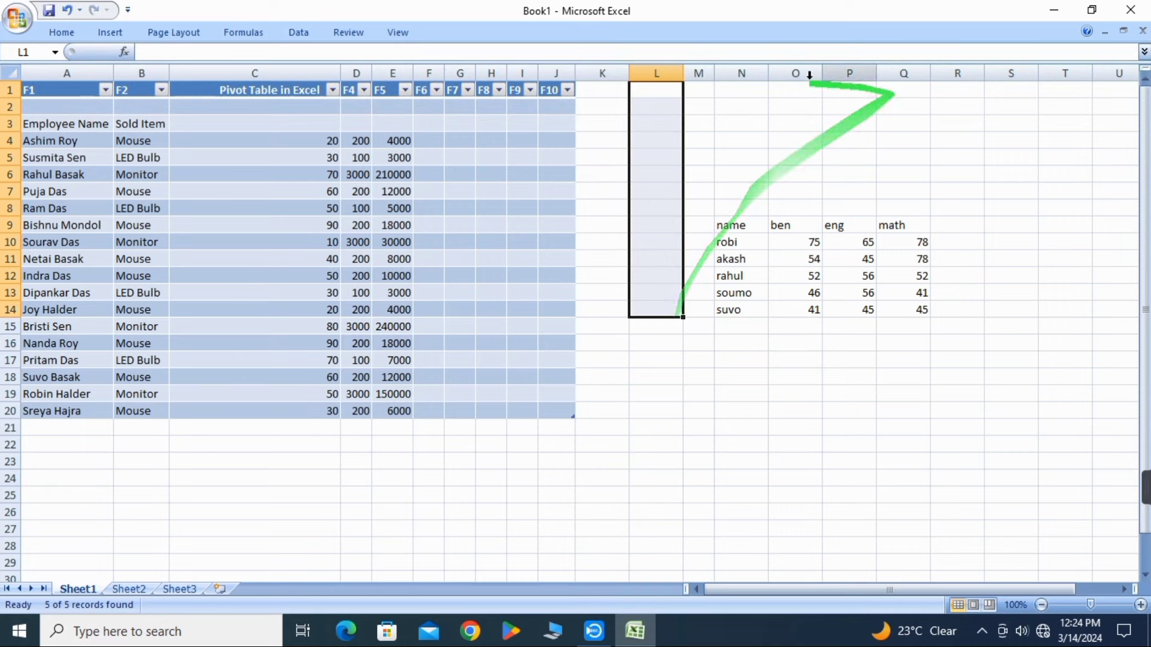
click(296, 34)
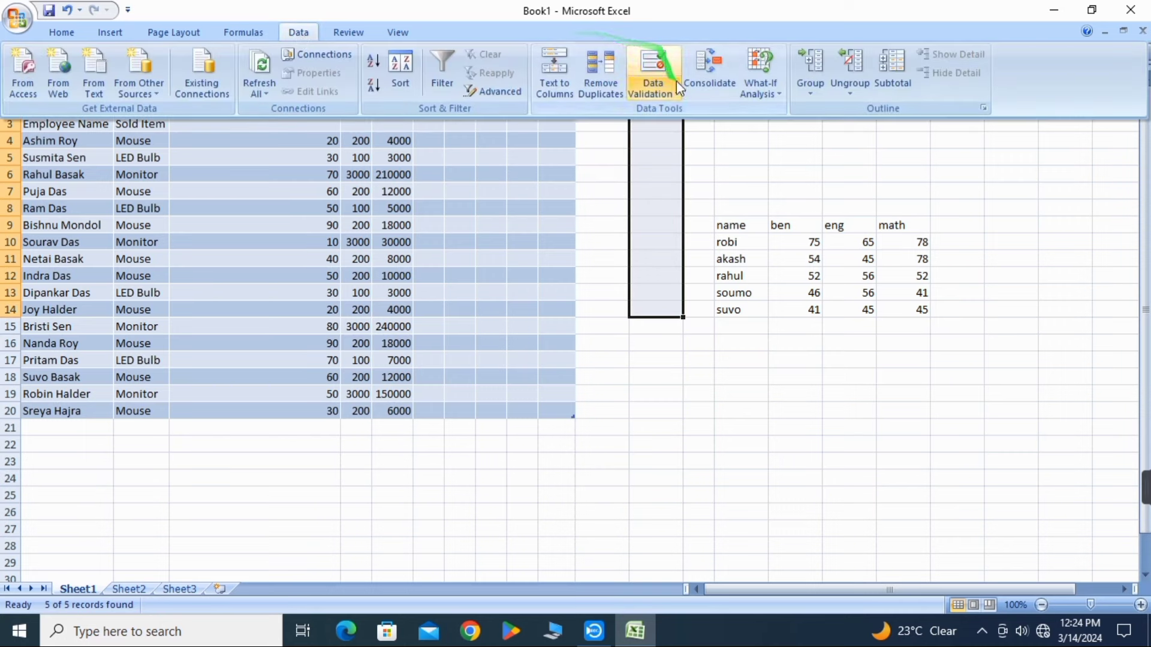
click(665, 96)
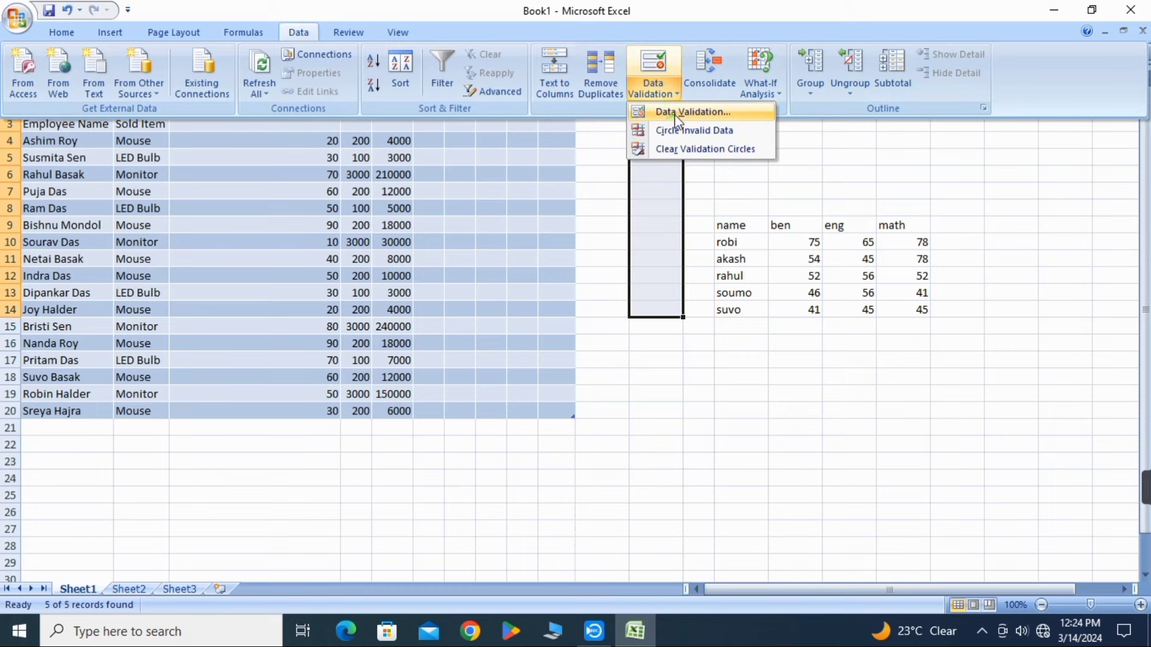
click(696, 115)
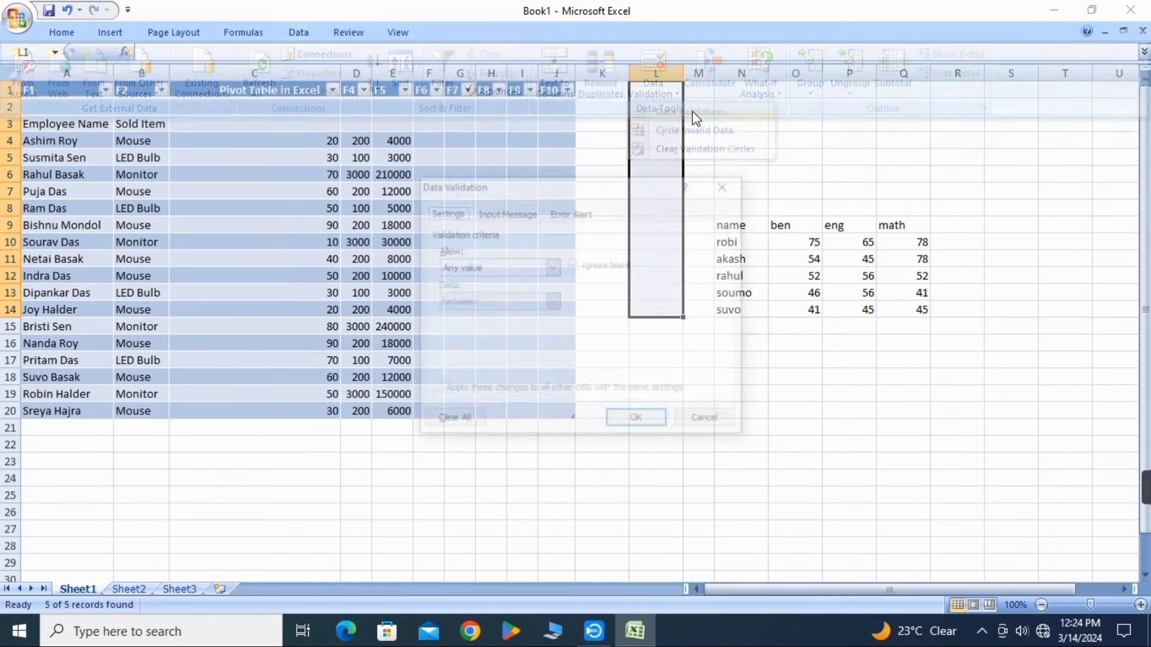
mouse_move(497, 229)
mouse_down()
mouse_move(591, 354)
mouse_move(442, 273)
mouse_up()
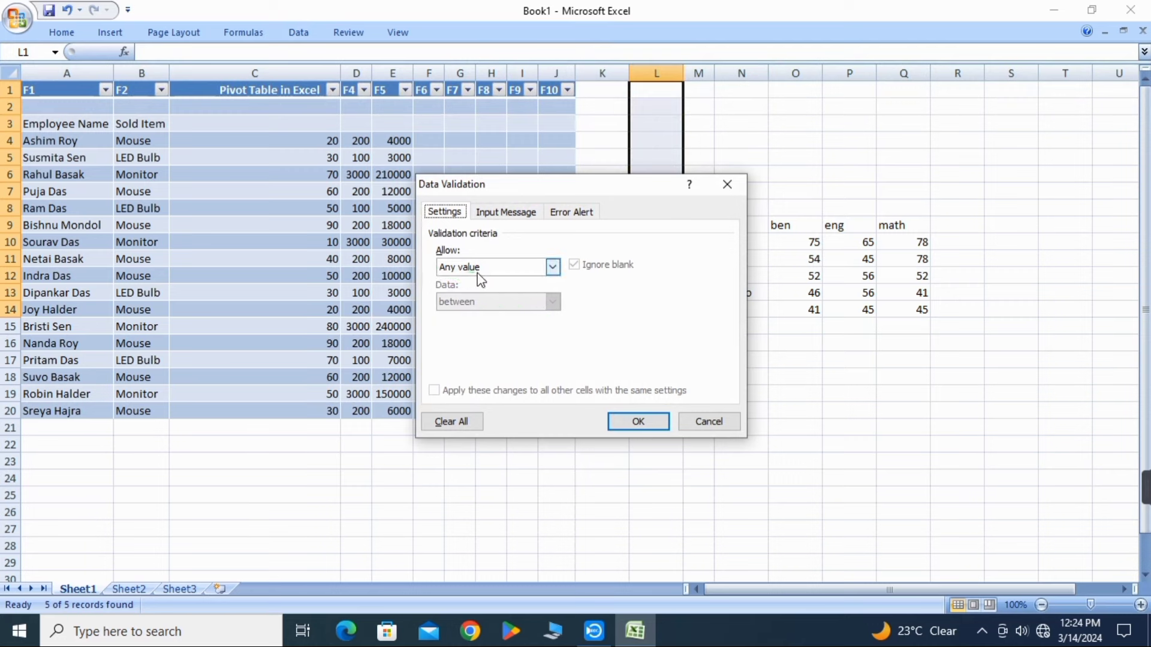
click(551, 267)
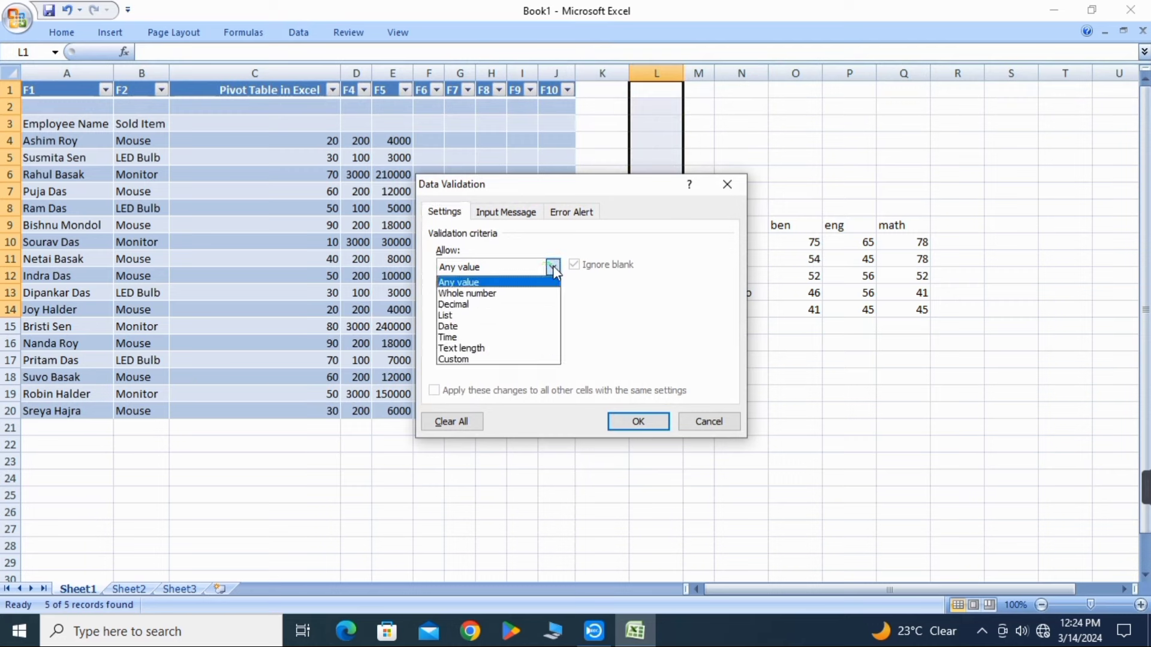
click(469, 294)
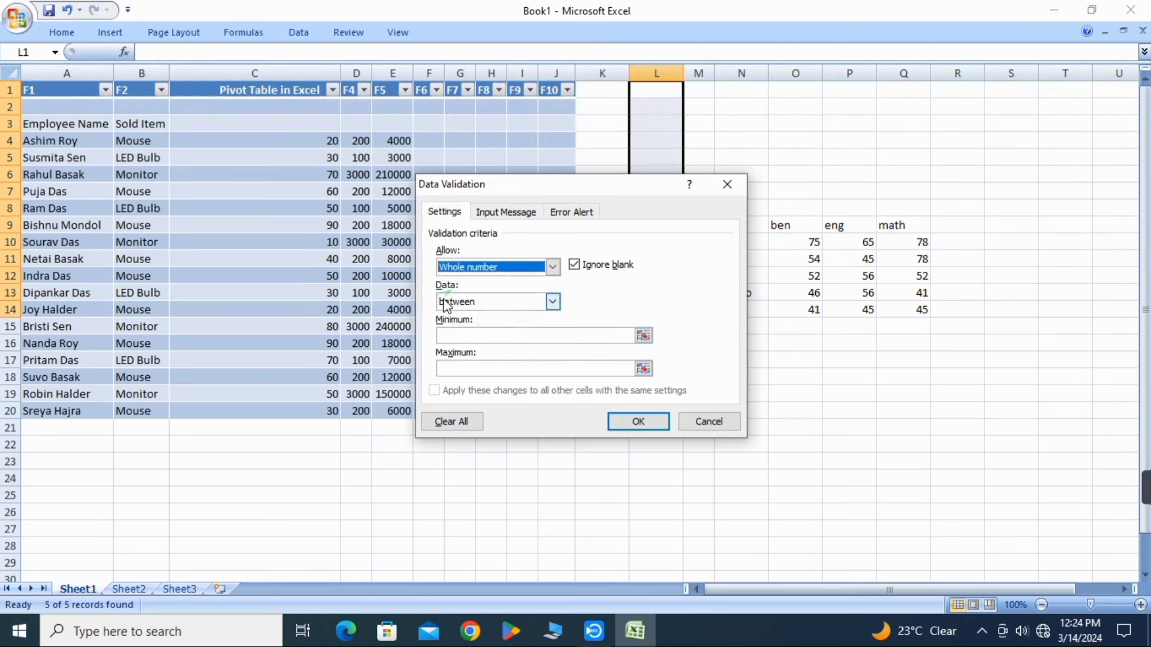
drag(456, 303, 493, 305)
click(467, 337)
click(490, 367)
text(8)
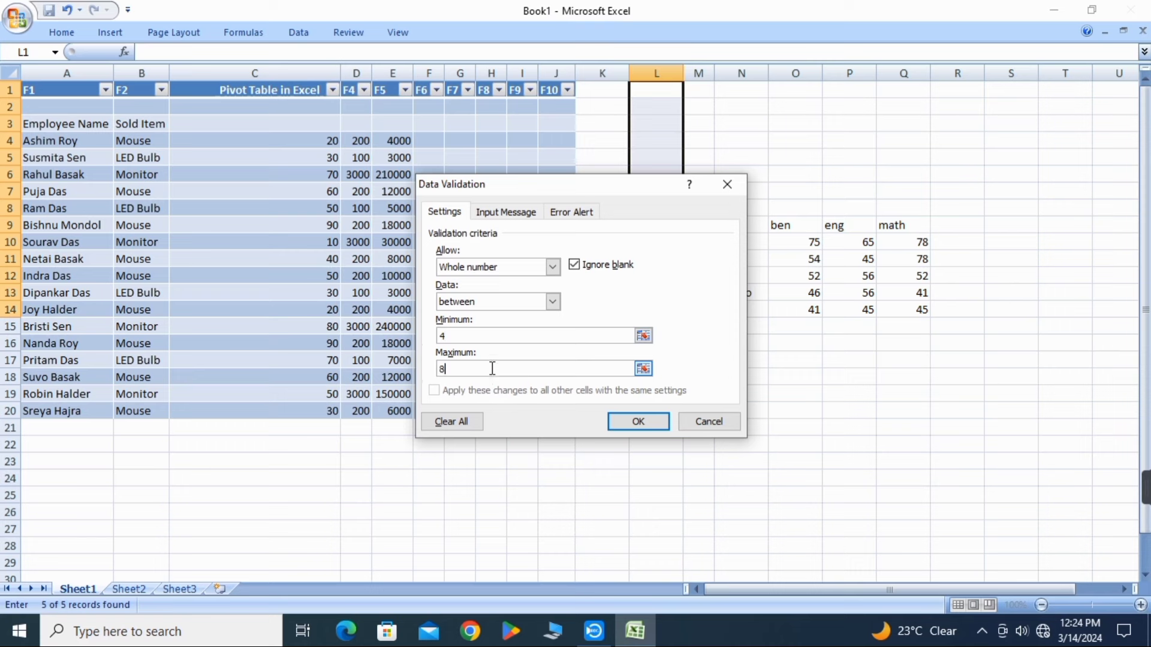
click(655, 431)
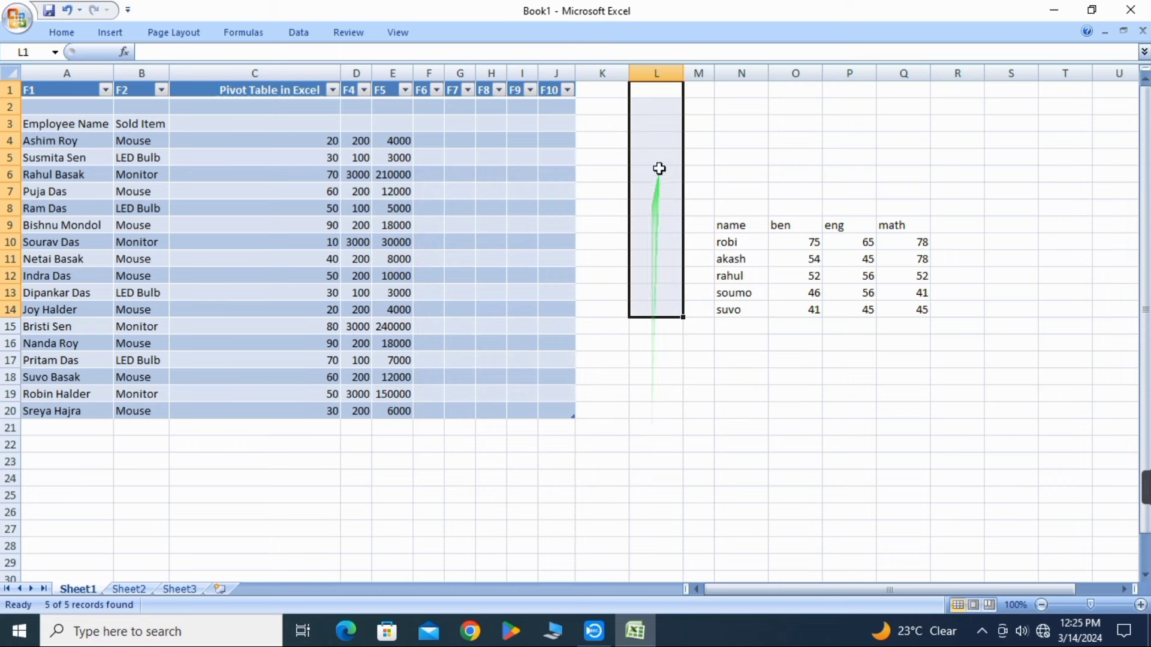
Test the rule by entering 1 and then 2 in L2, both rejected and cancelled.
click(657, 109)
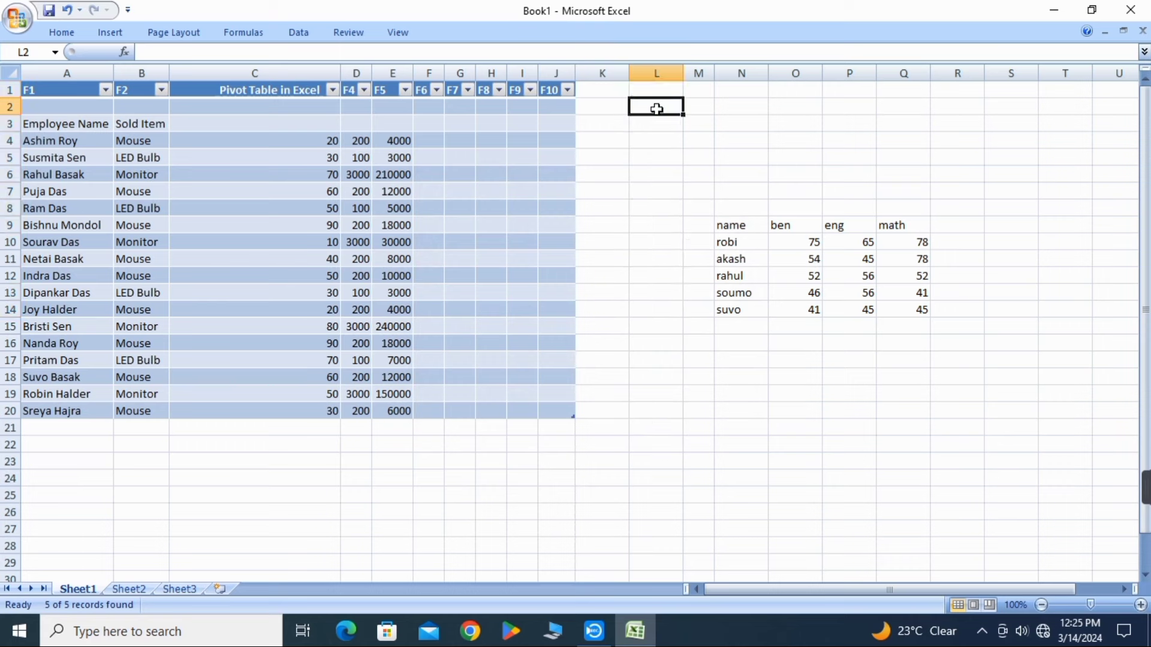
text(1)
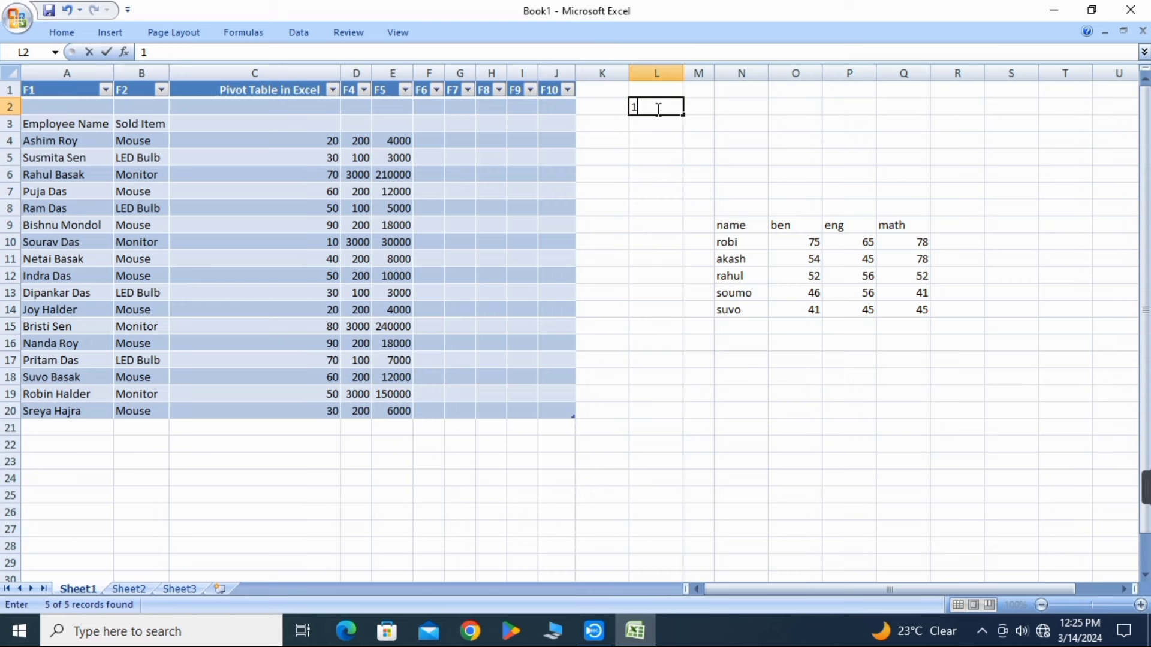
key(Return)
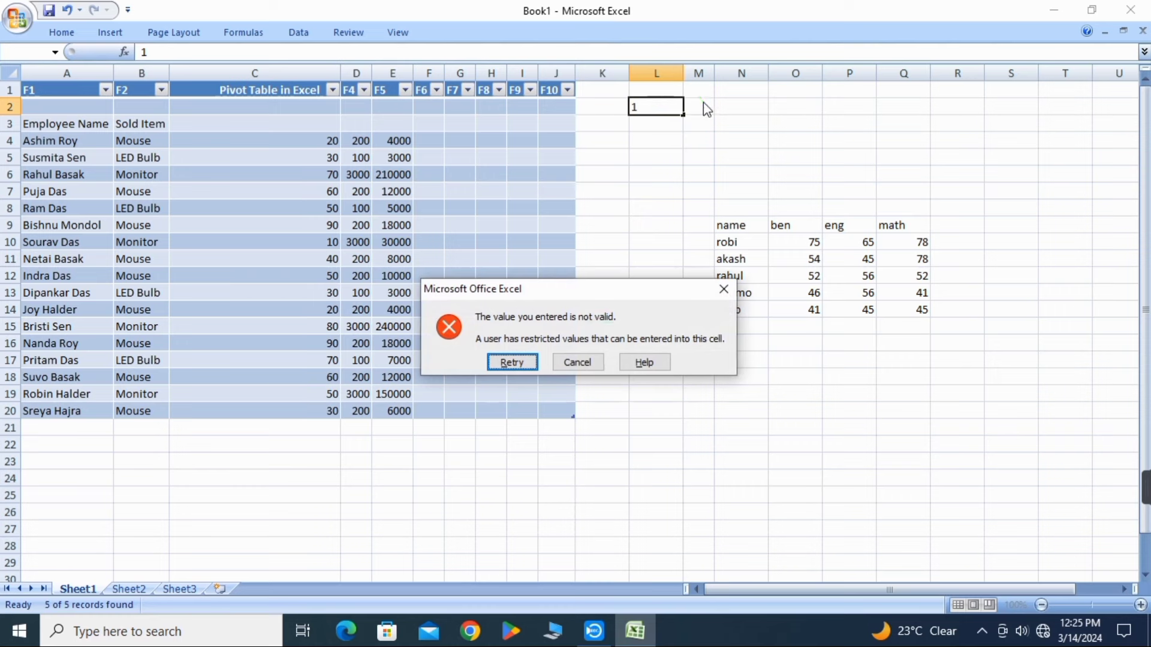
key(Escape)
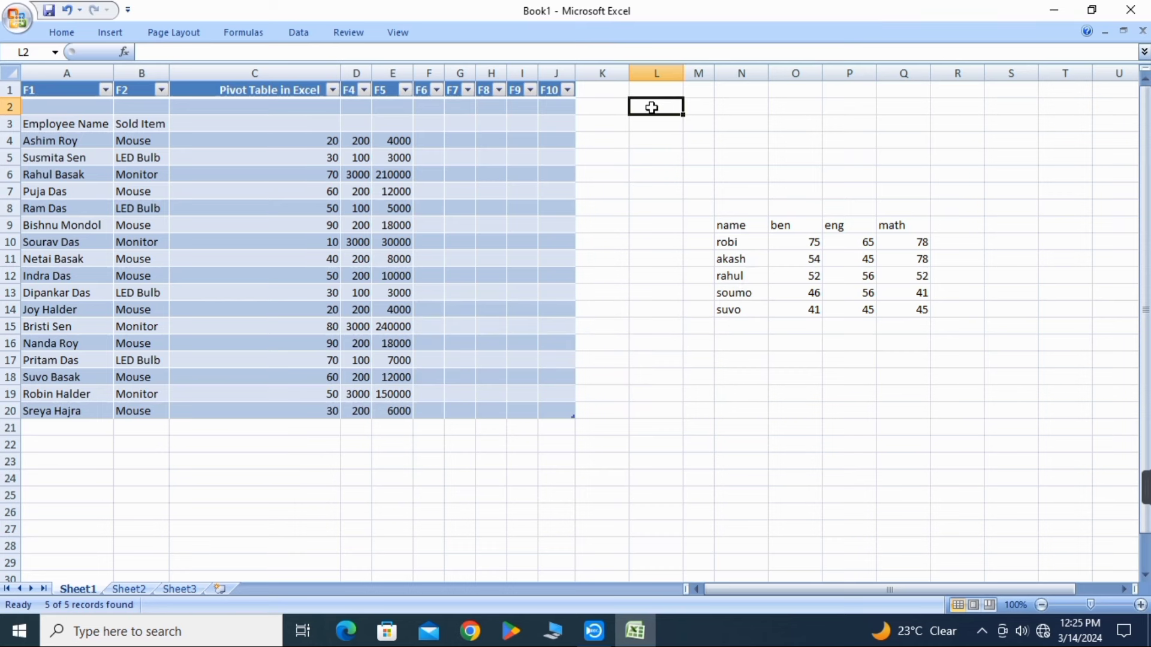
text(2)
key(Return)
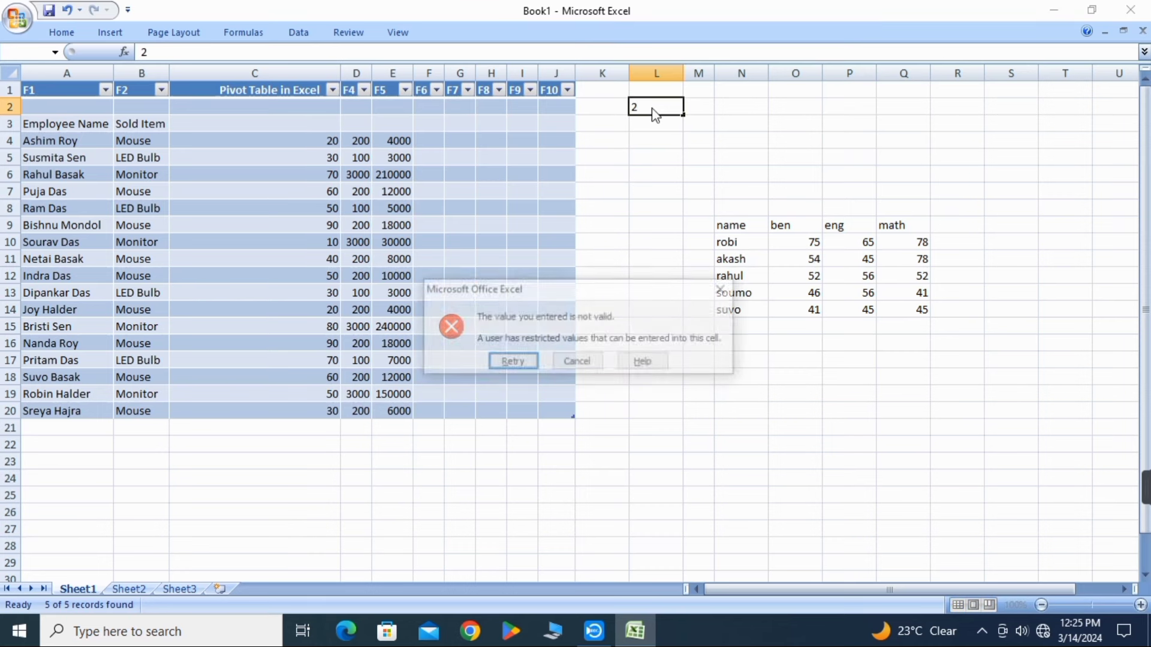
click(726, 288)
Enter the accepted values 4, 5, 6, 7 and 8 in L2 through L6.
text(4)
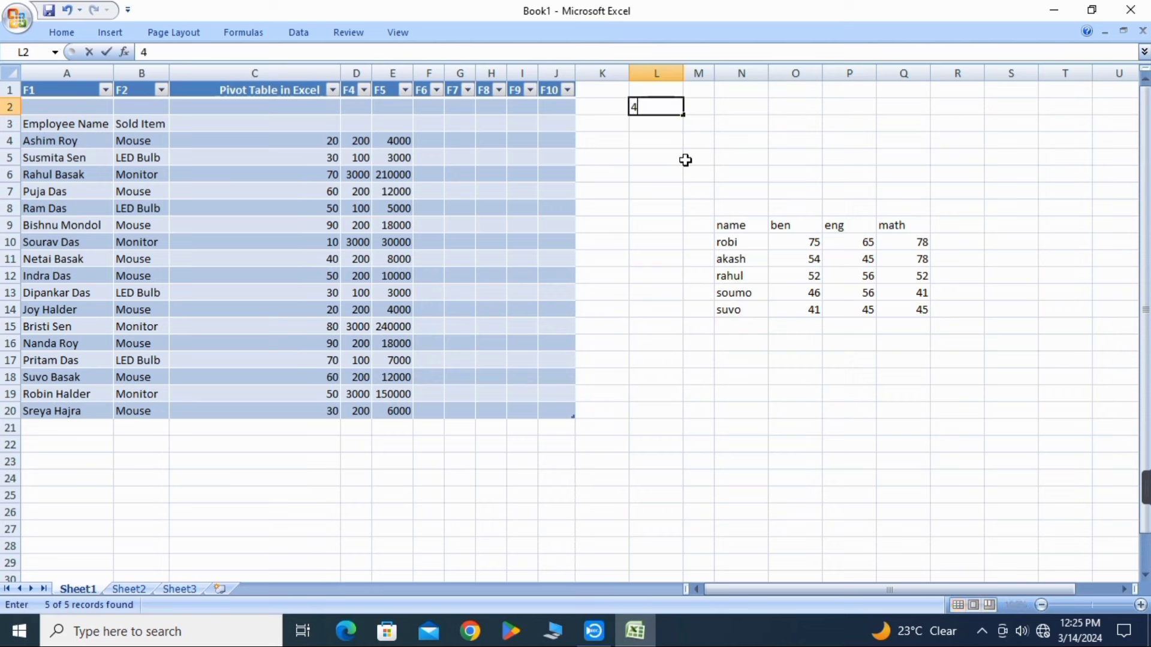
key(Return)
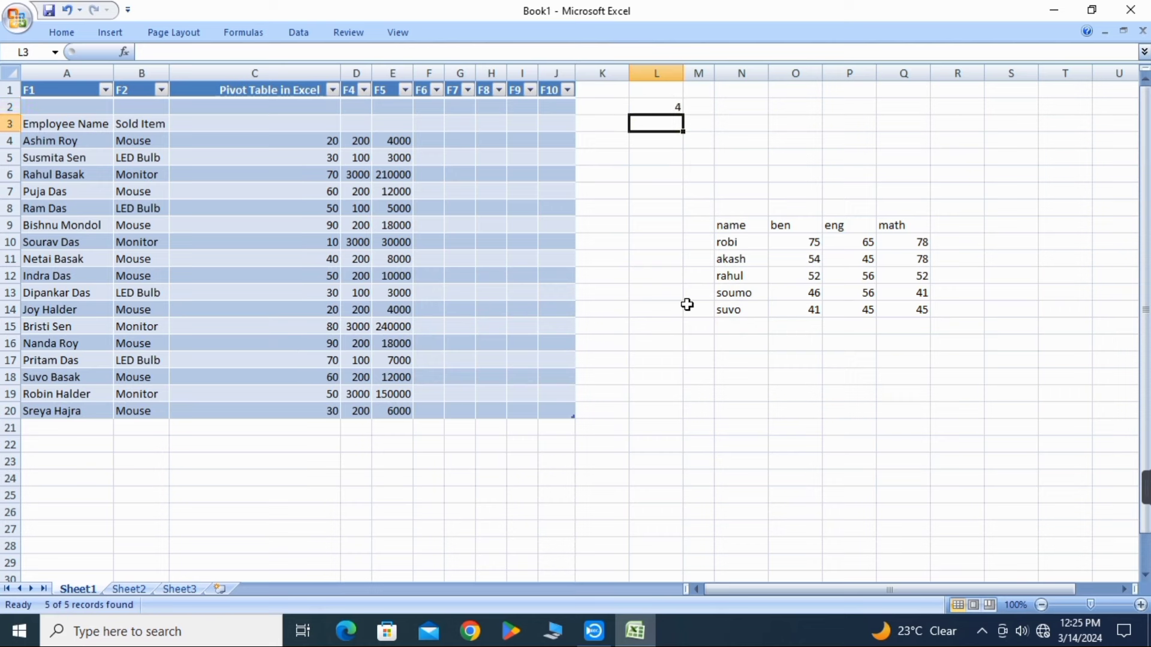
text(5)
key(Return)
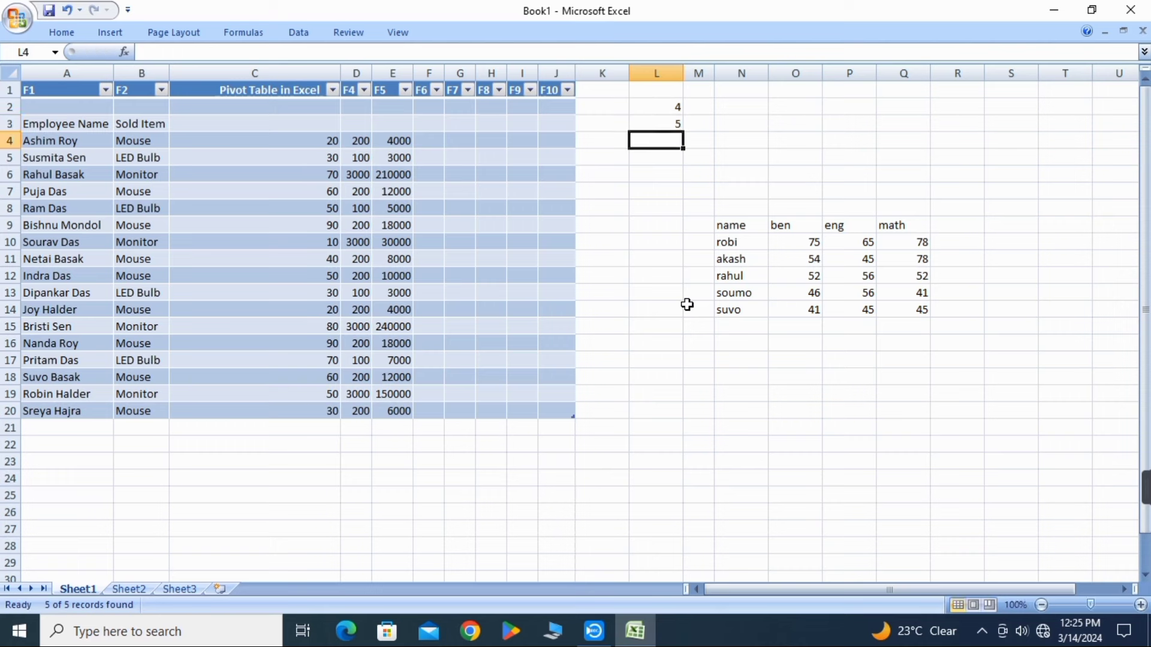
click(678, 172)
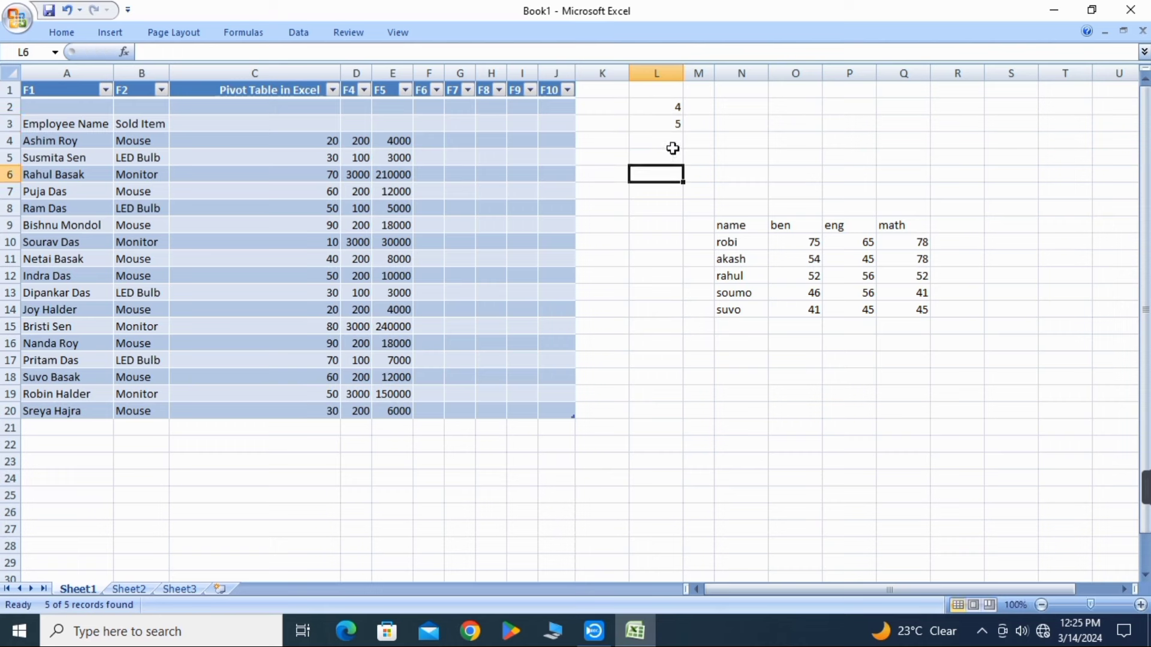
click(673, 144)
text(6)
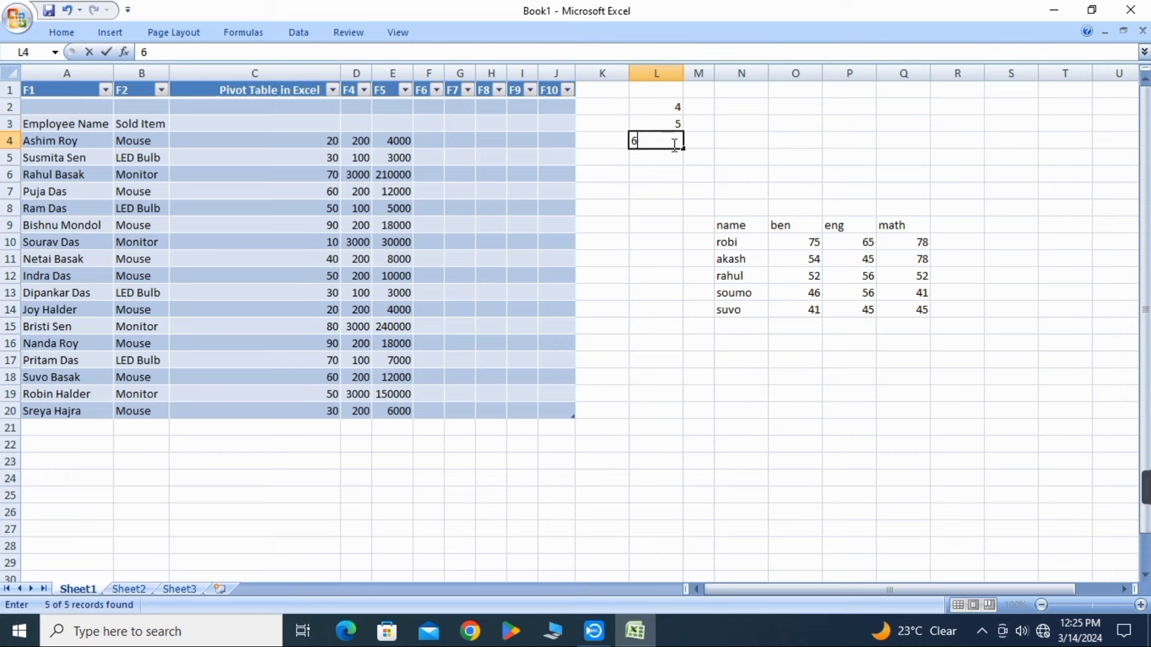
key(Return)
text(7)
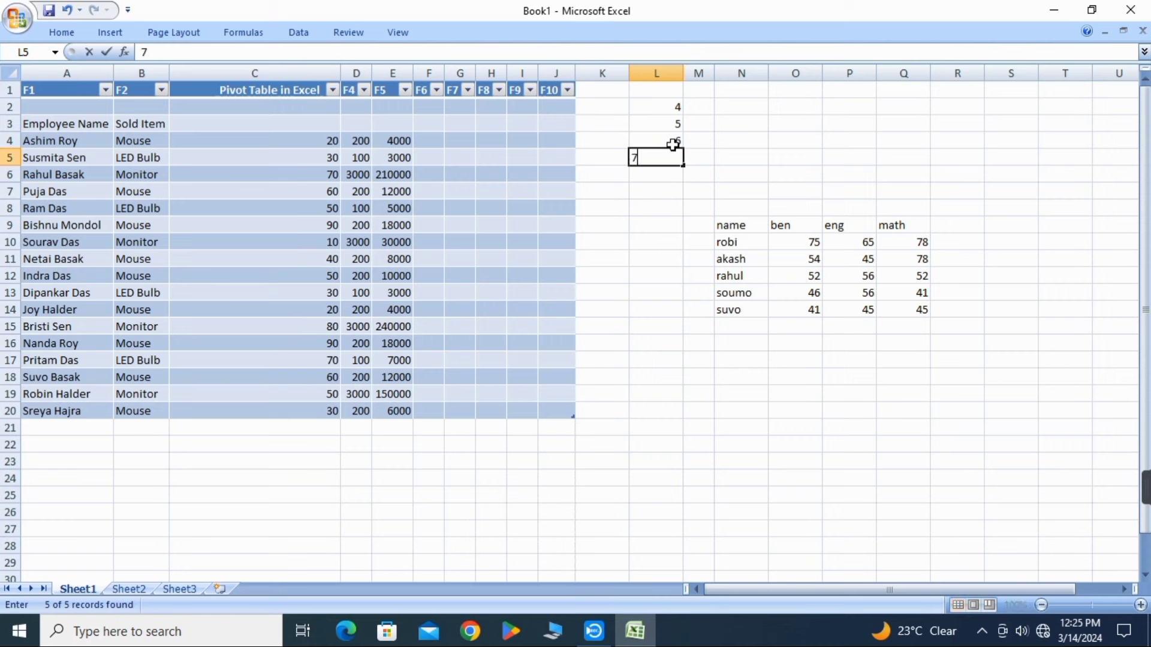
key(Return)
text(8)
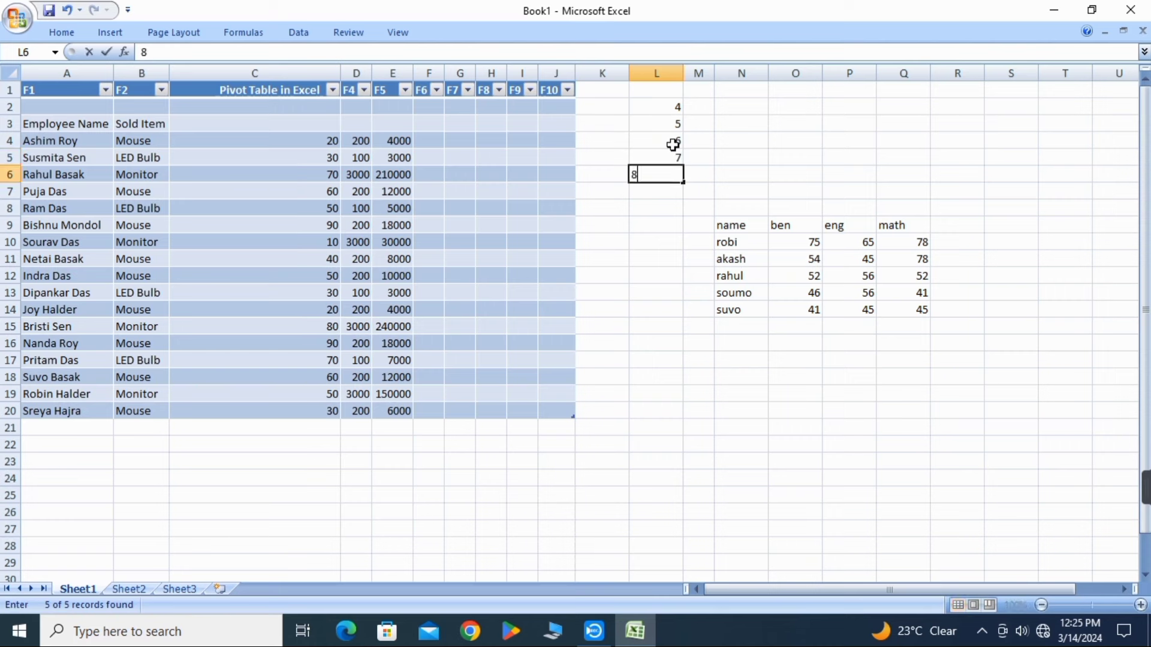
key(Return)
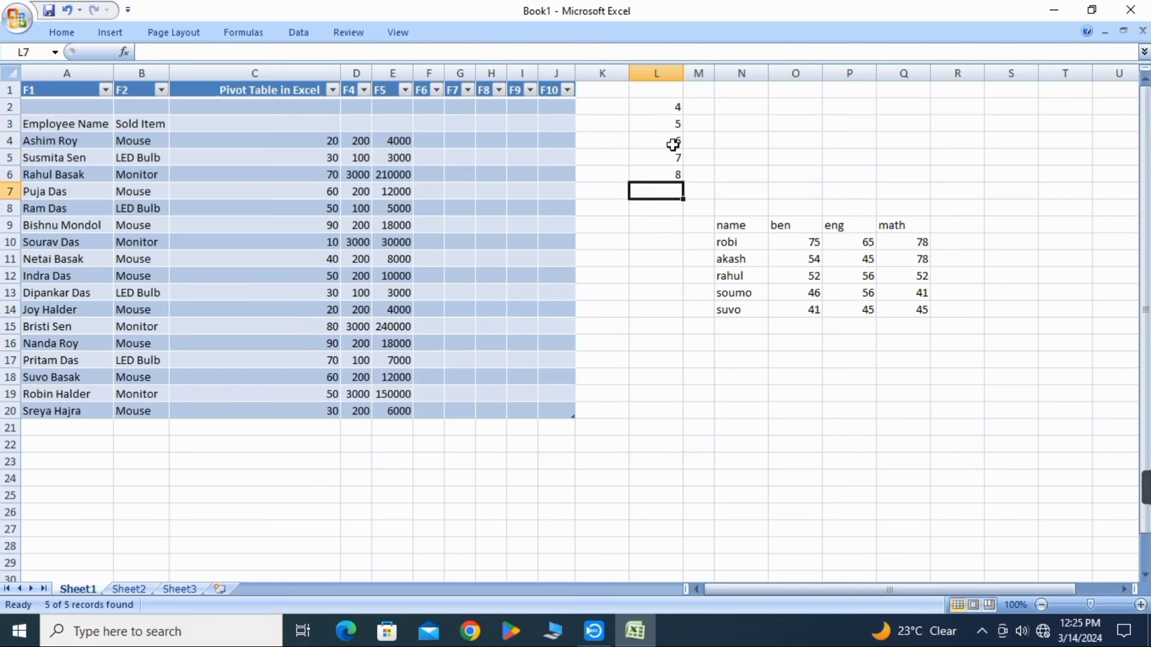
Enter 9 in L7 and dismiss the resulting invalid-value warning.
text(9)
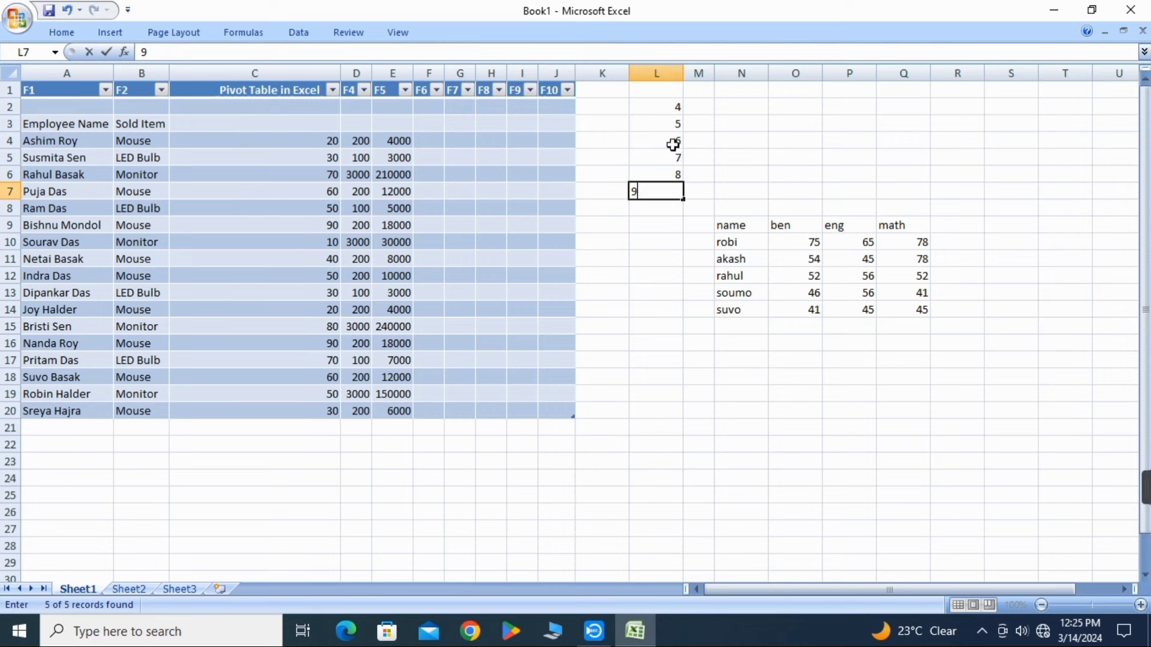
key(Return)
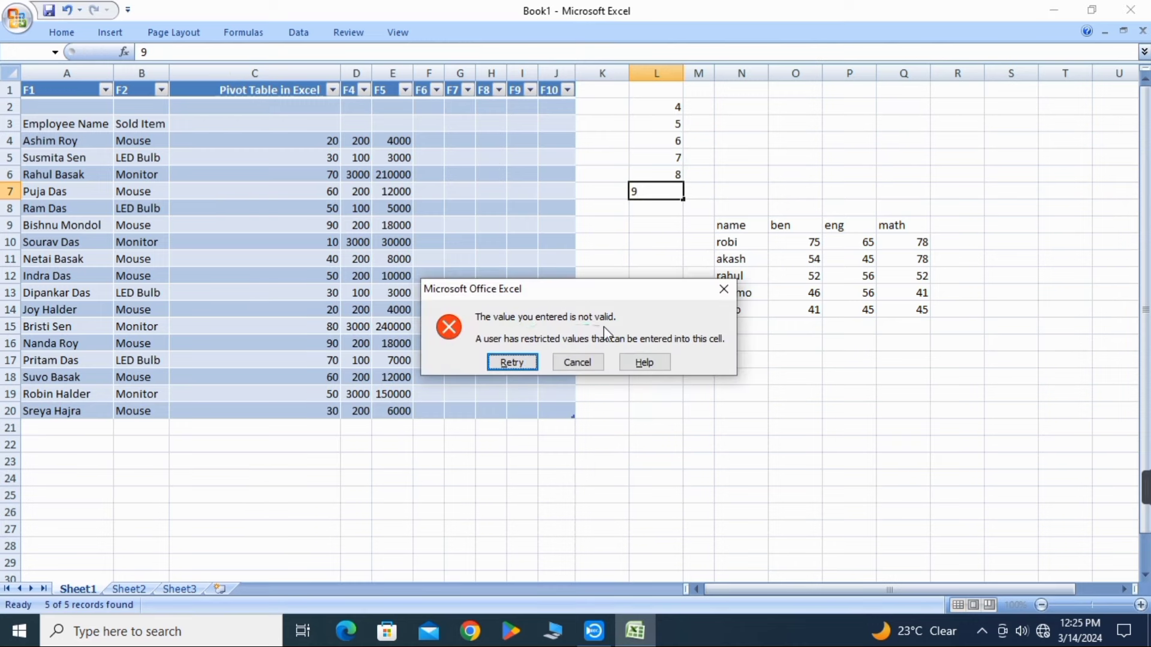
click(723, 291)
Enter the heading 'total' in cell R9, beside the math column.
click(306, 36)
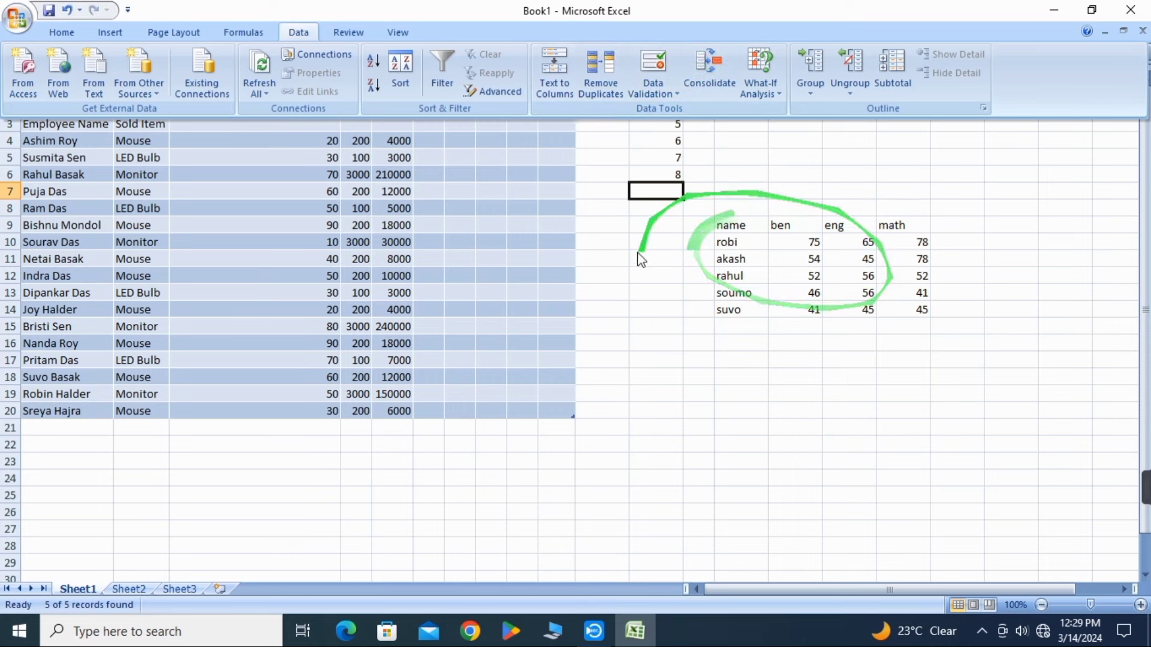
click(959, 225)
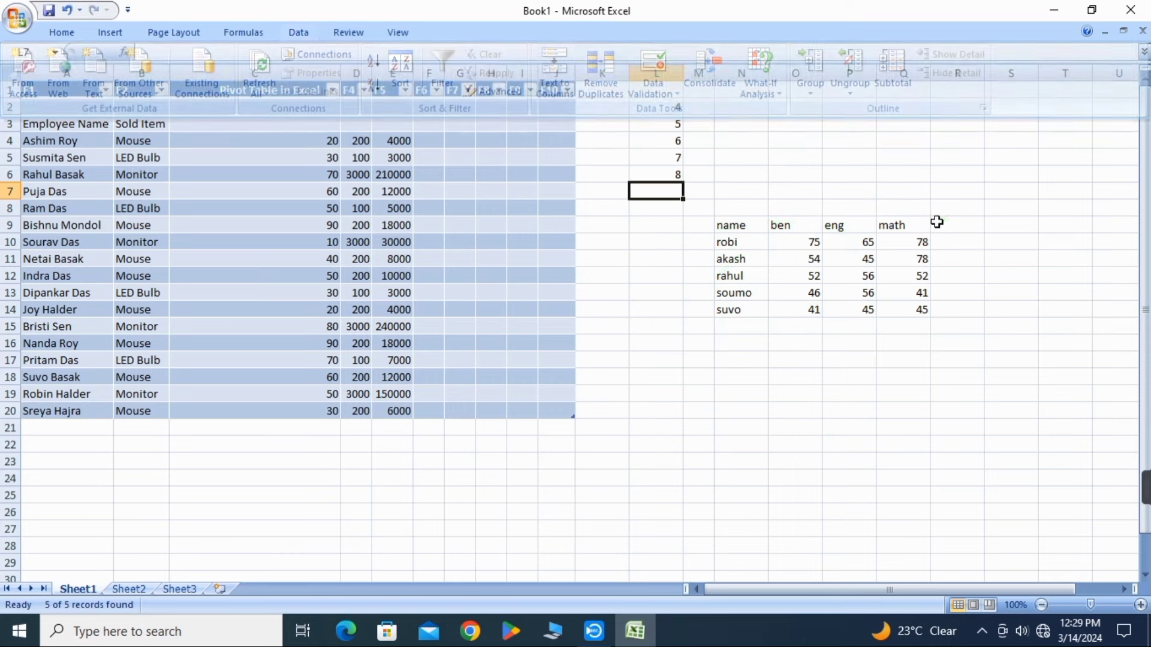
text(total)
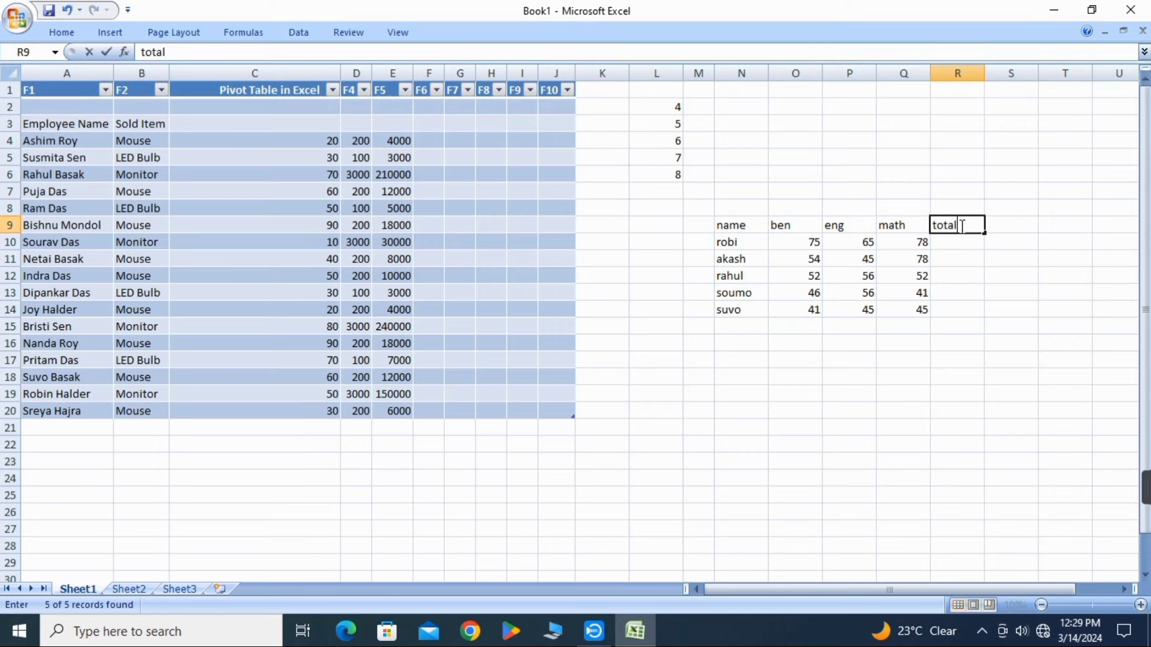
click(957, 240)
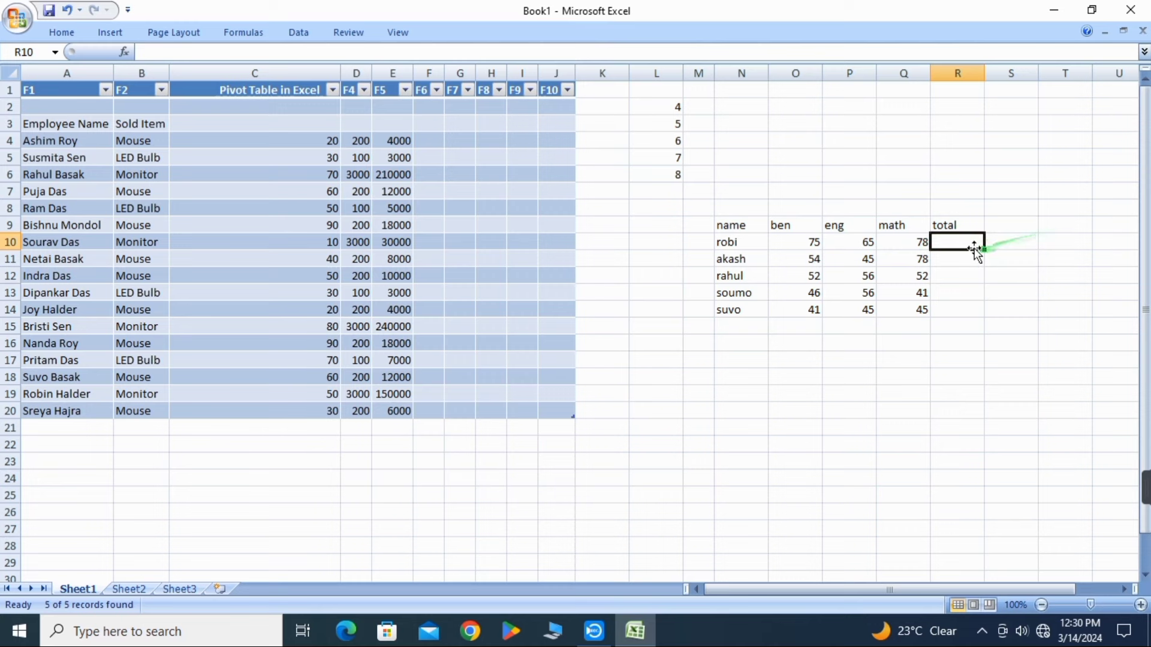
Start a Data Consolidate into the total column with Sum as the function.
click(298, 33)
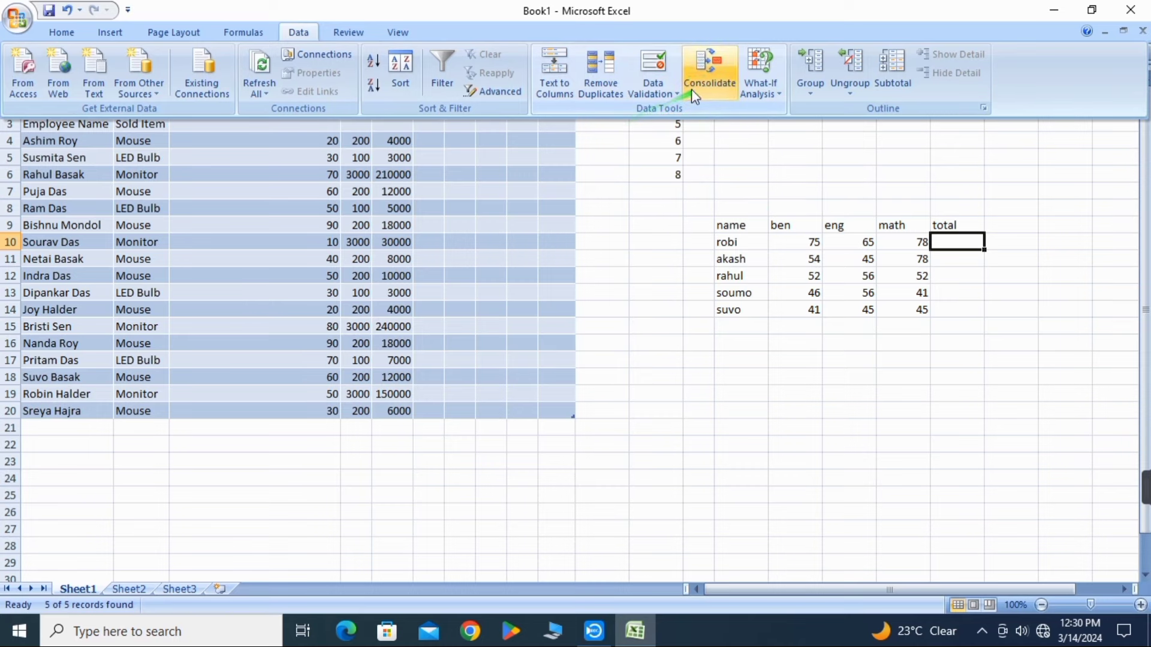
click(706, 74)
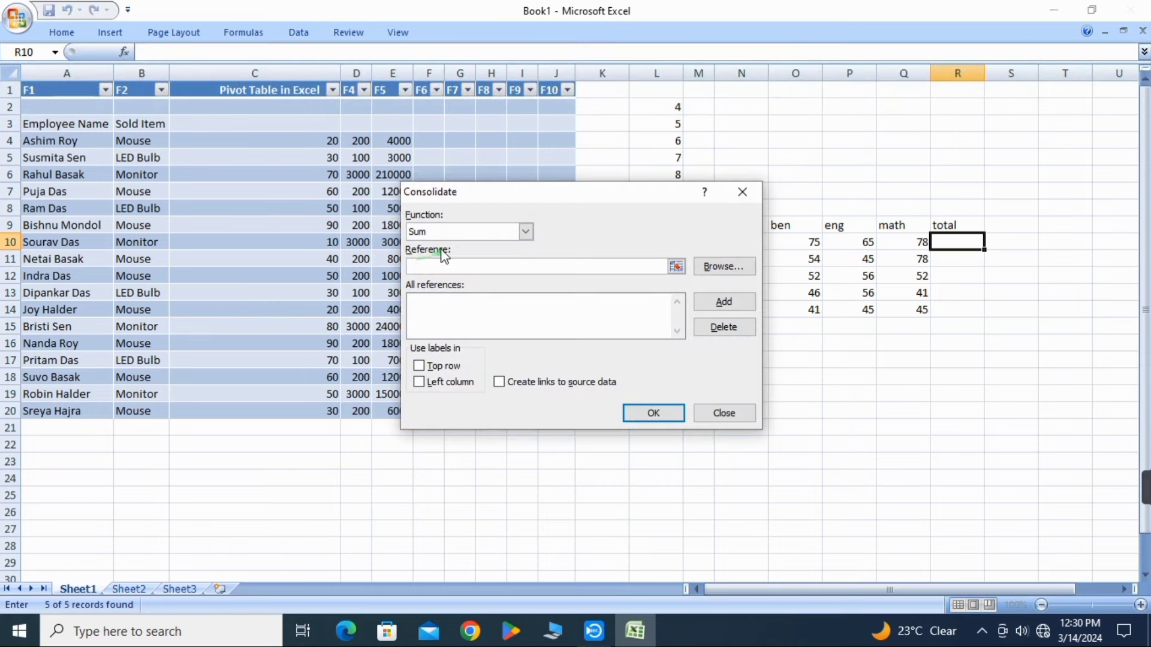
click(526, 232)
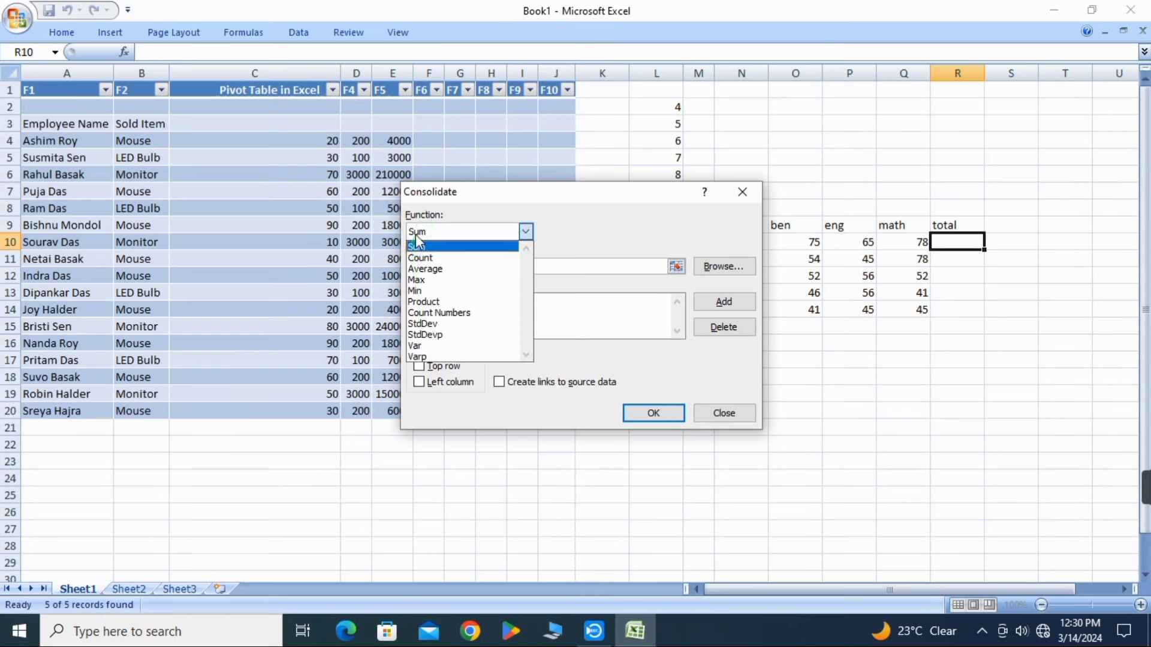
click(526, 232)
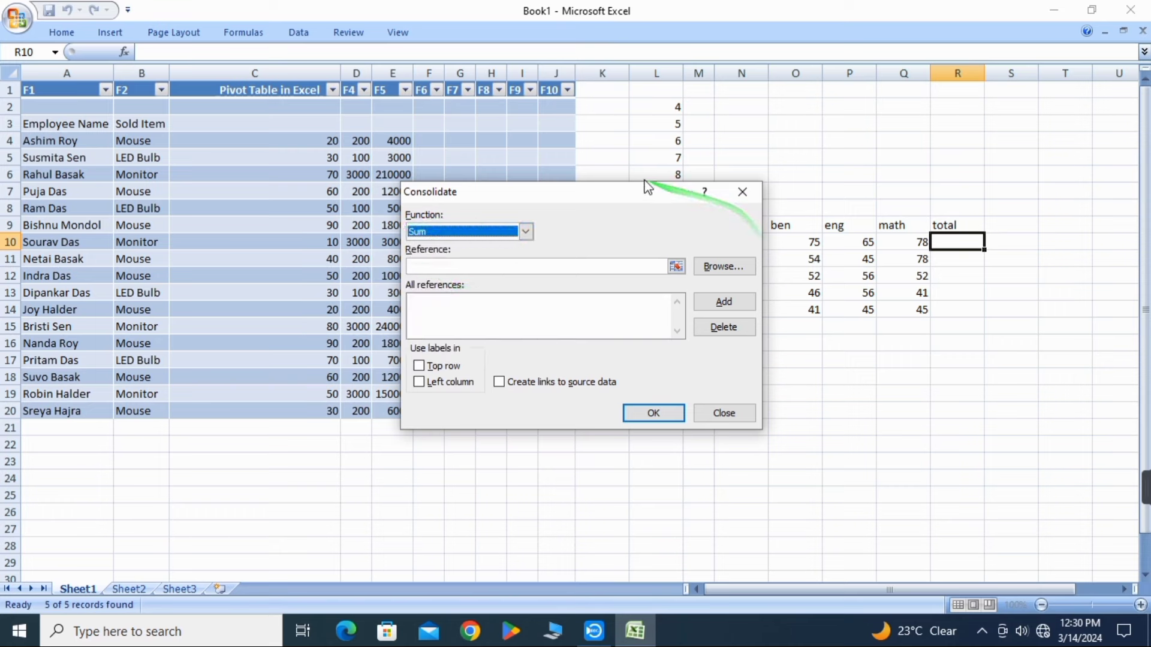
drag(621, 190, 486, 181)
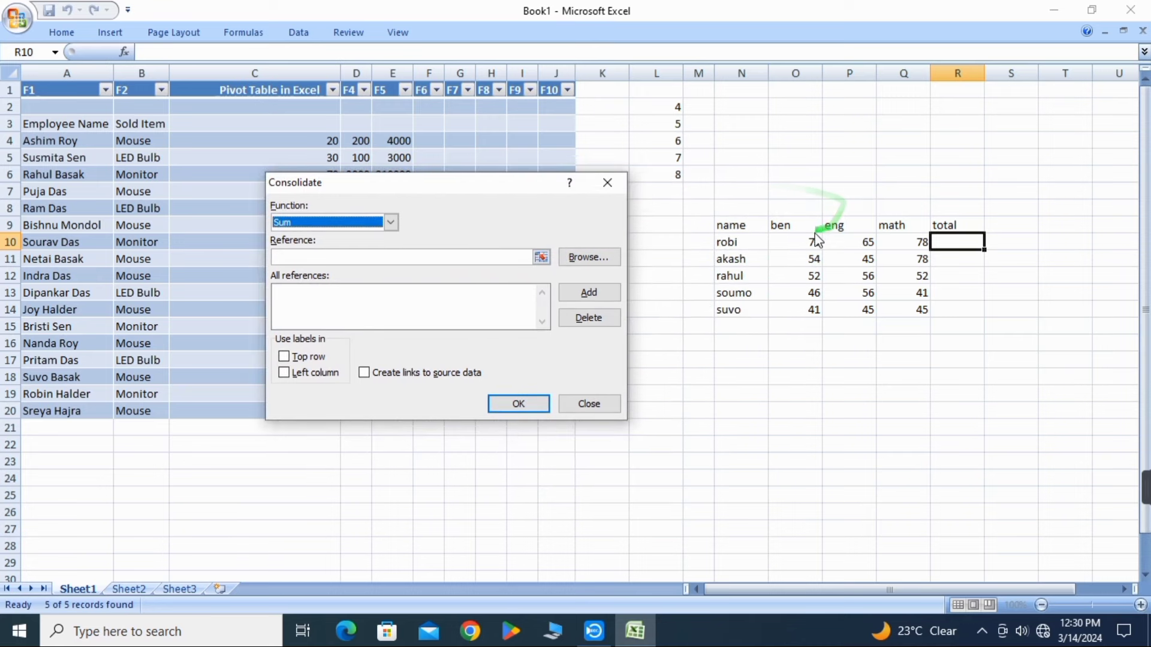
Consolidate ranges O10:O14, P10:P14 and Q10:Q14 into totals 218, 177, 160, 143, 131.
drag(789, 244, 810, 306)
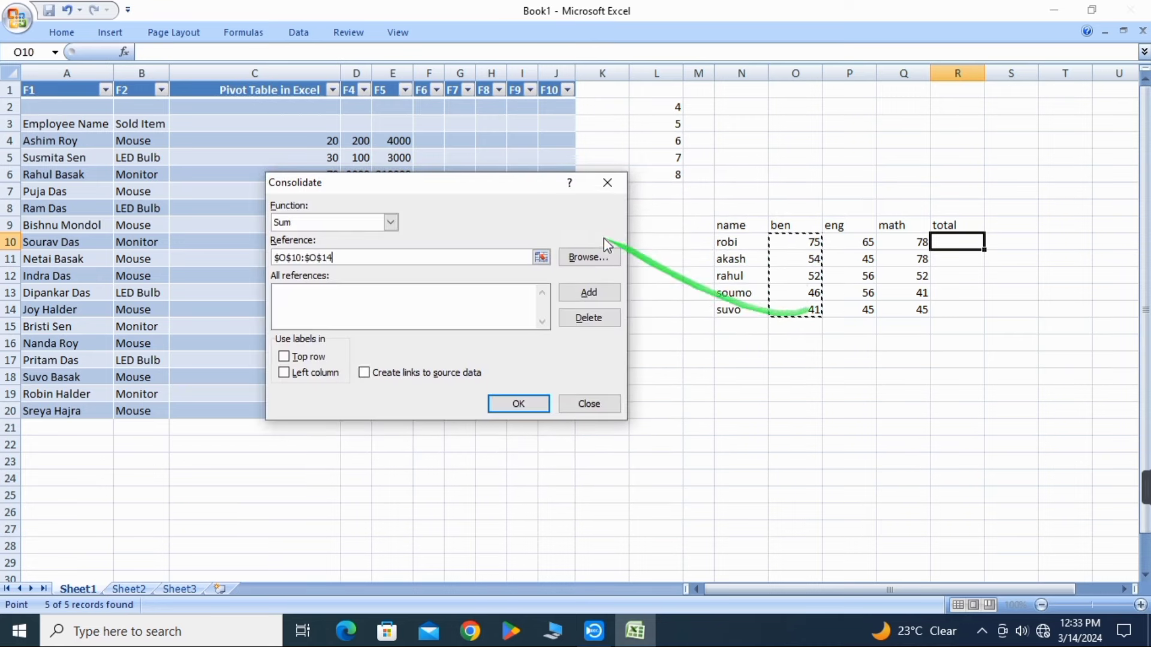
click(591, 291)
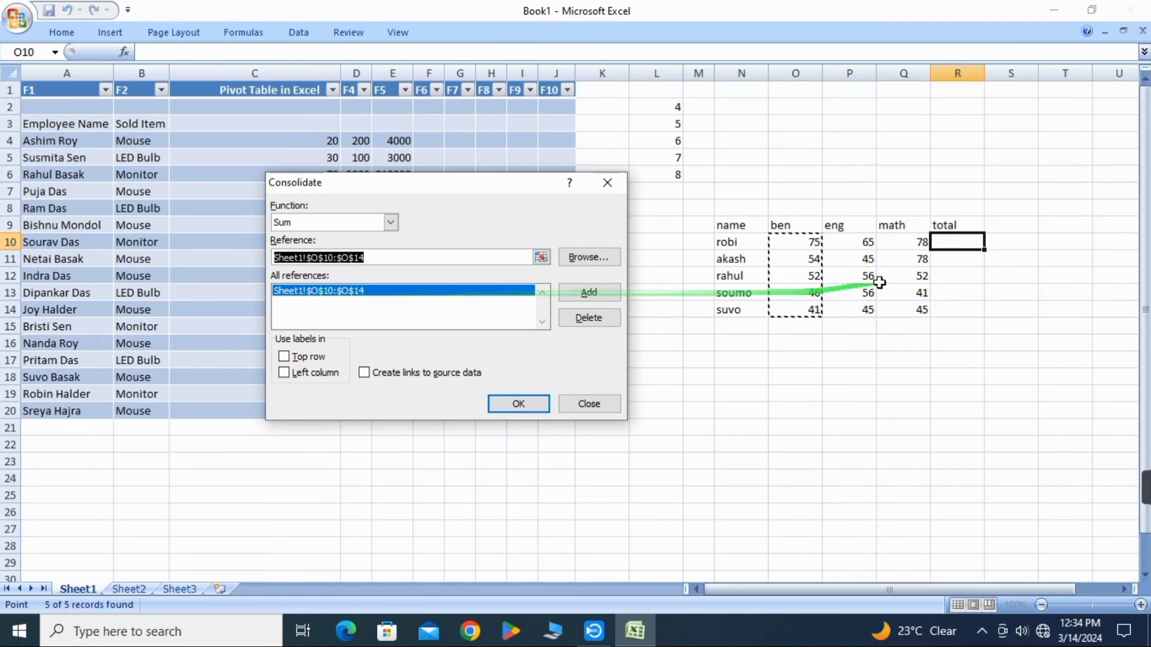
drag(864, 241, 869, 307)
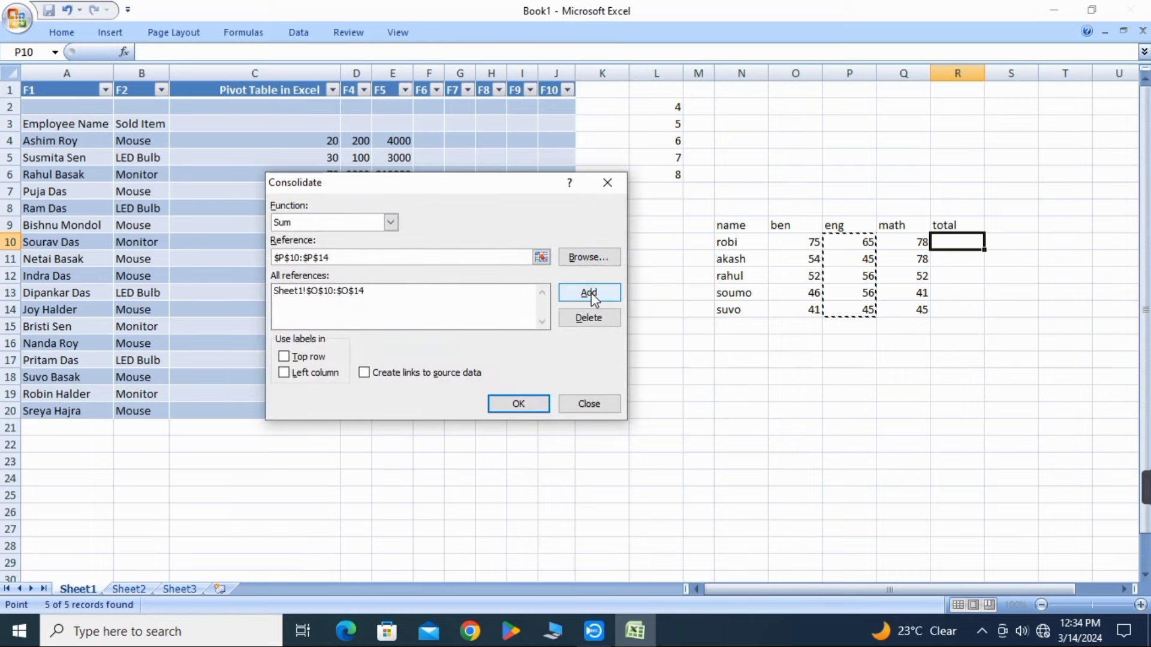
click(590, 292)
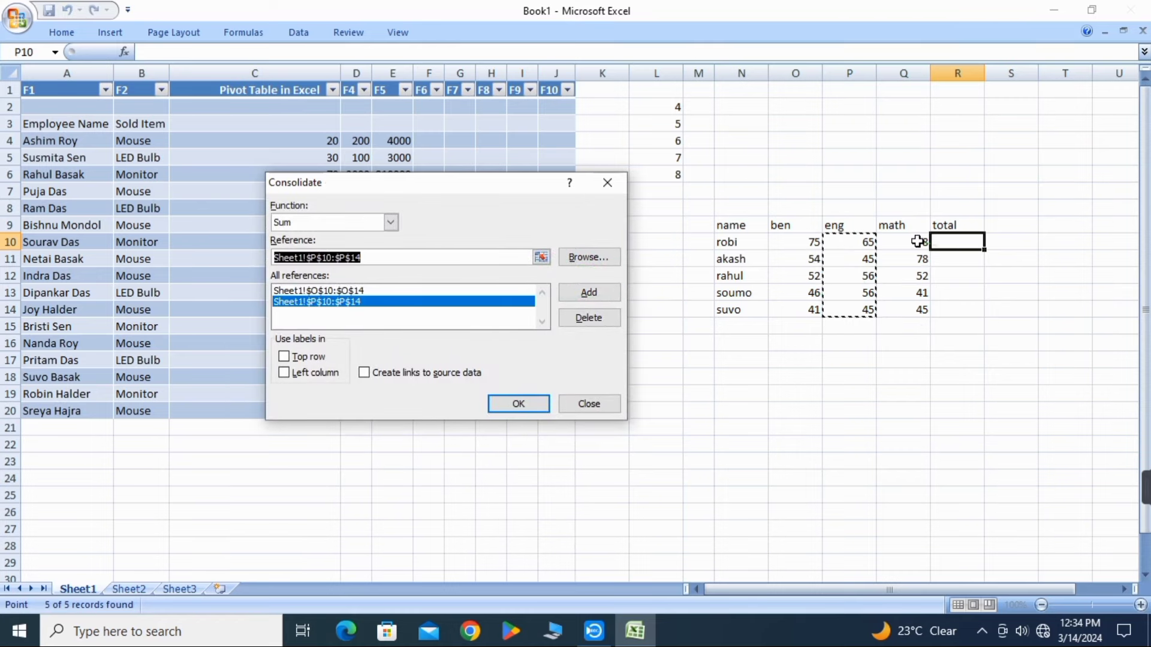
drag(920, 242, 925, 309)
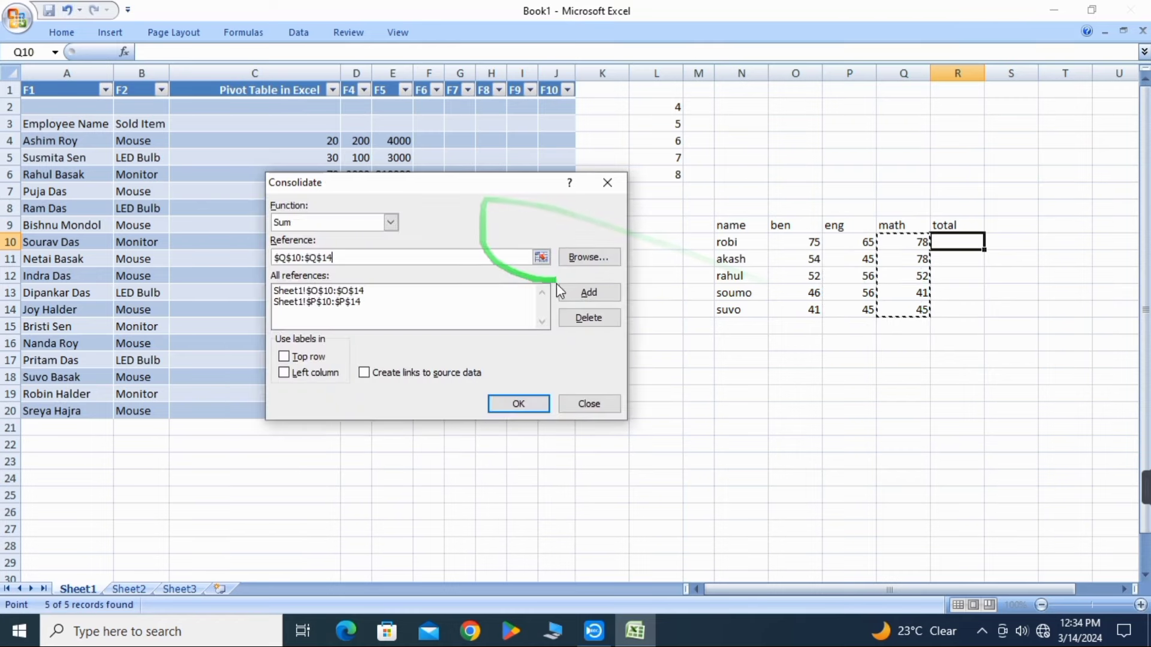
click(587, 294)
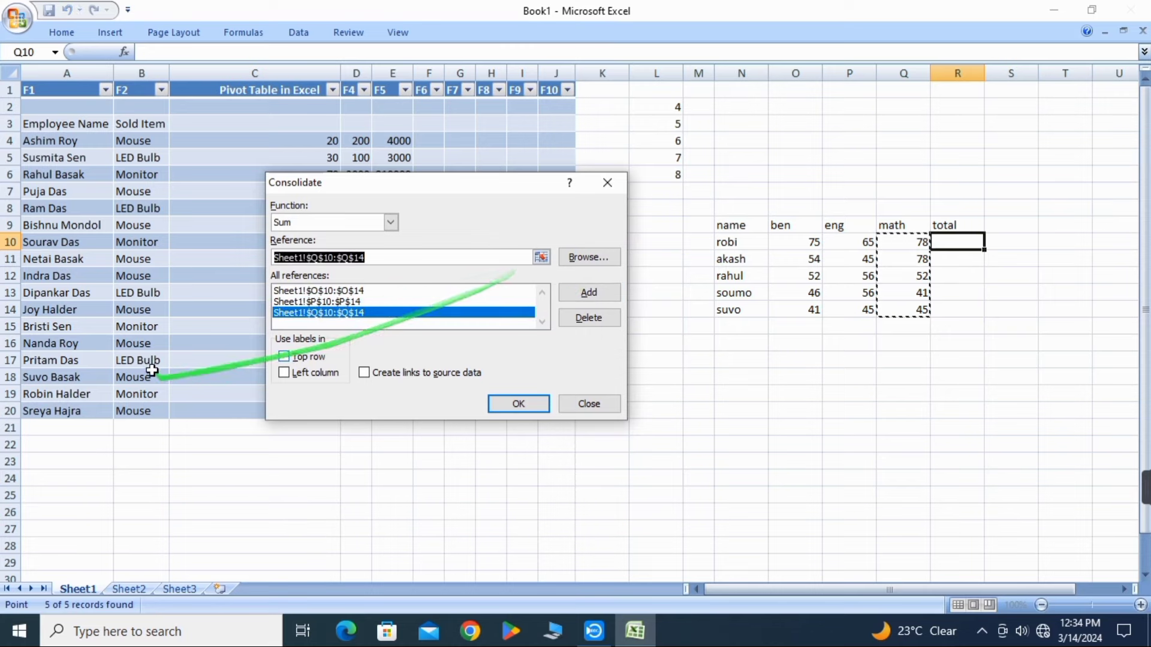
click(517, 407)
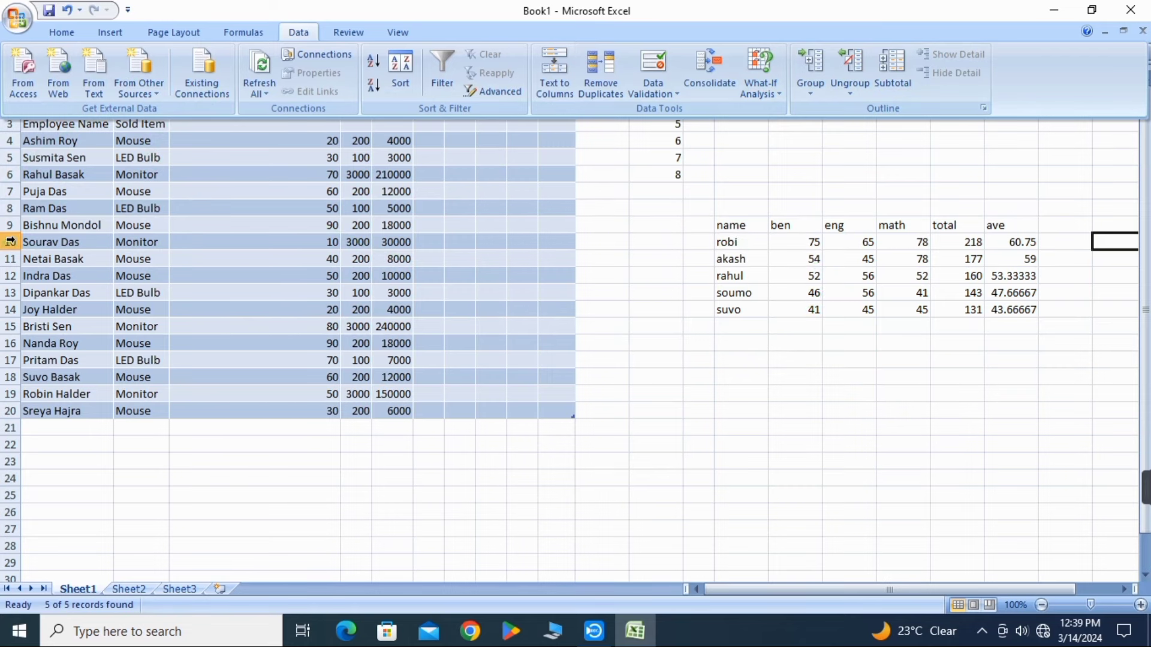
drag(13, 233, 8, 235)
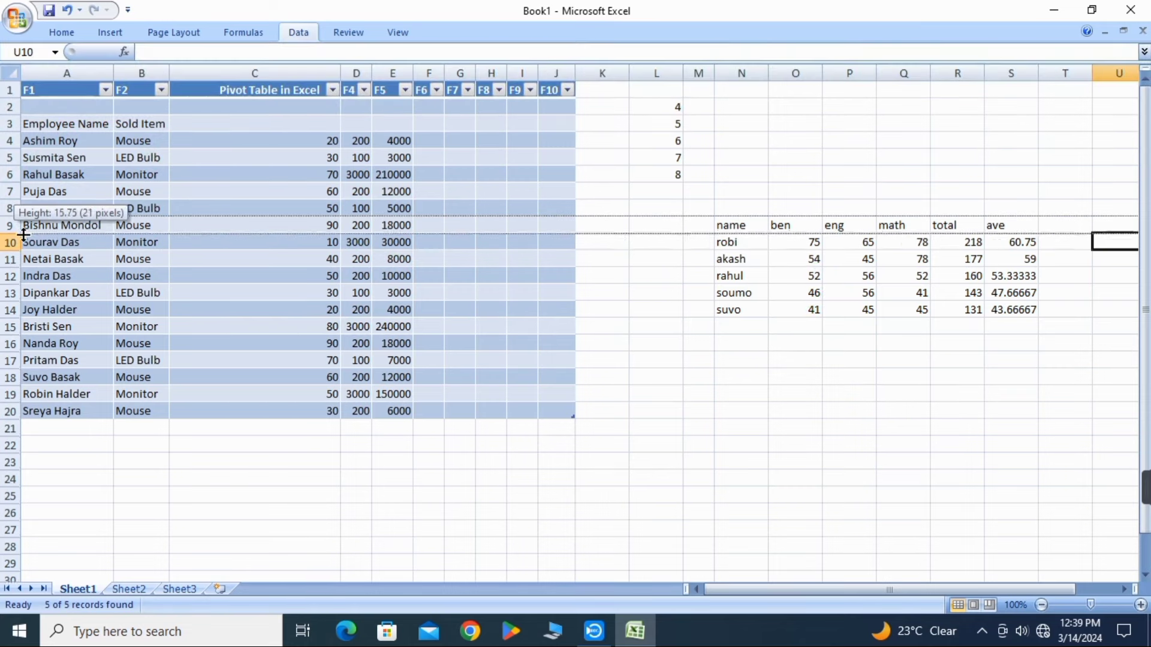
drag(21, 231, 101, 277)
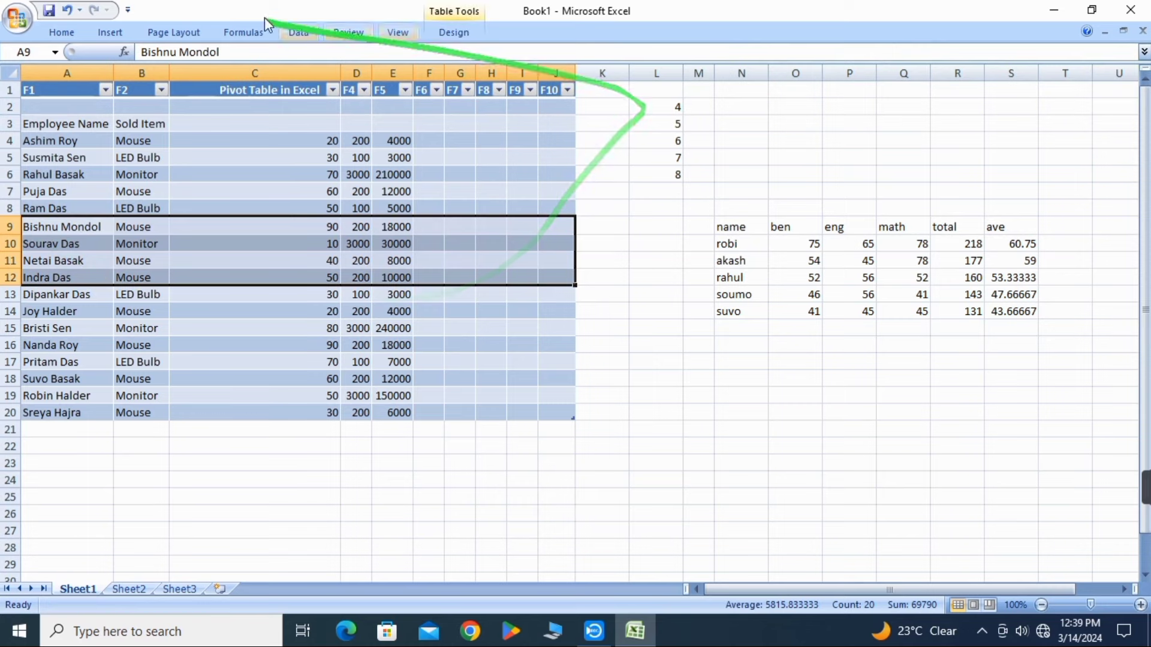
click(310, 36)
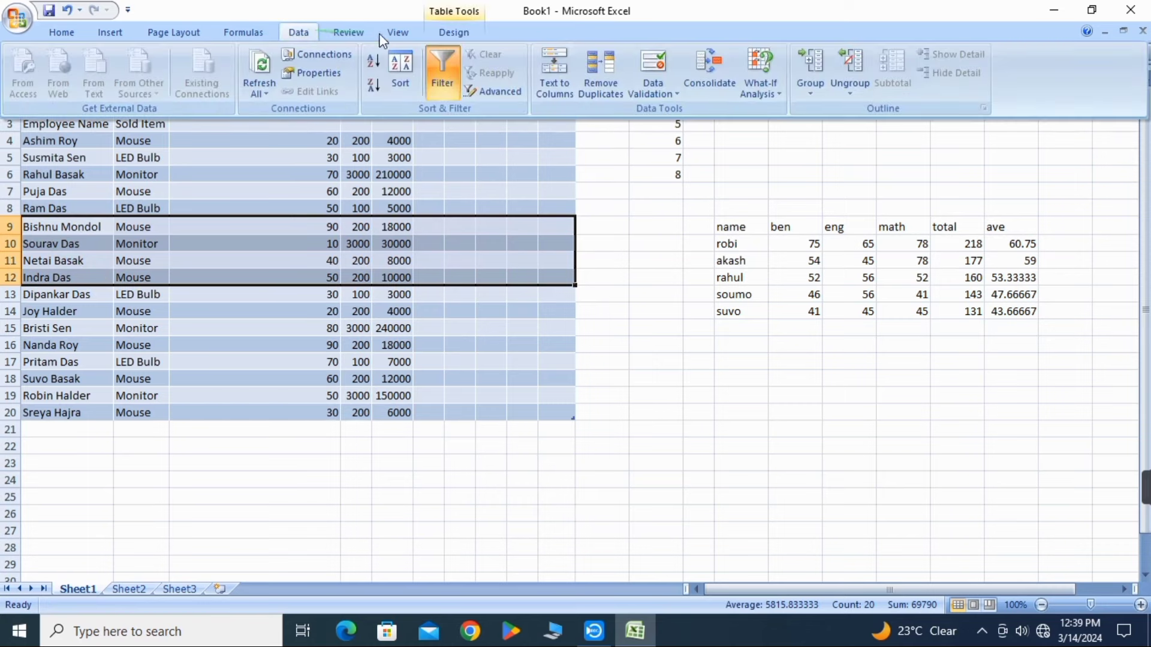
click(813, 75)
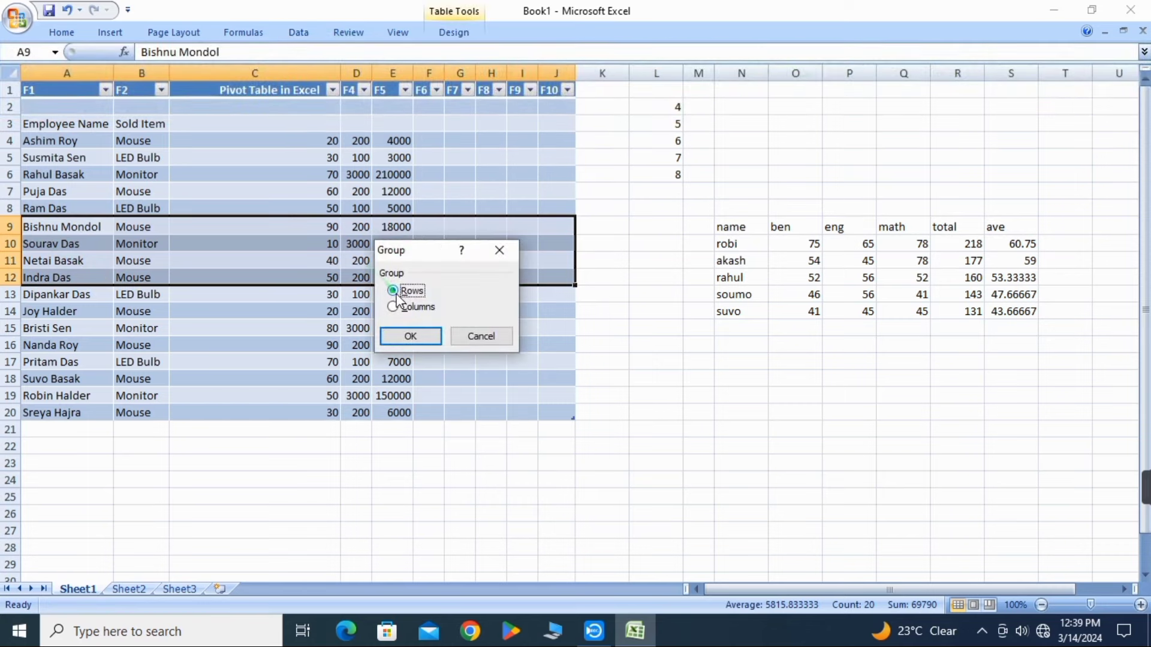
click(410, 336)
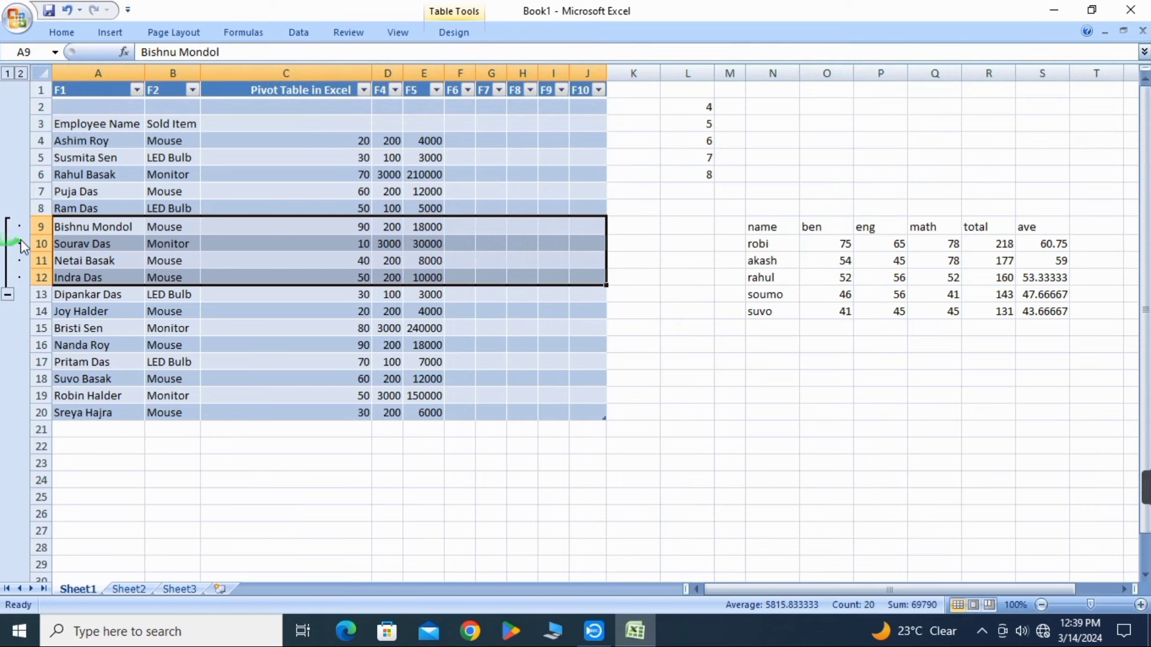
drag(71, 243, 27, 297)
click(8, 296)
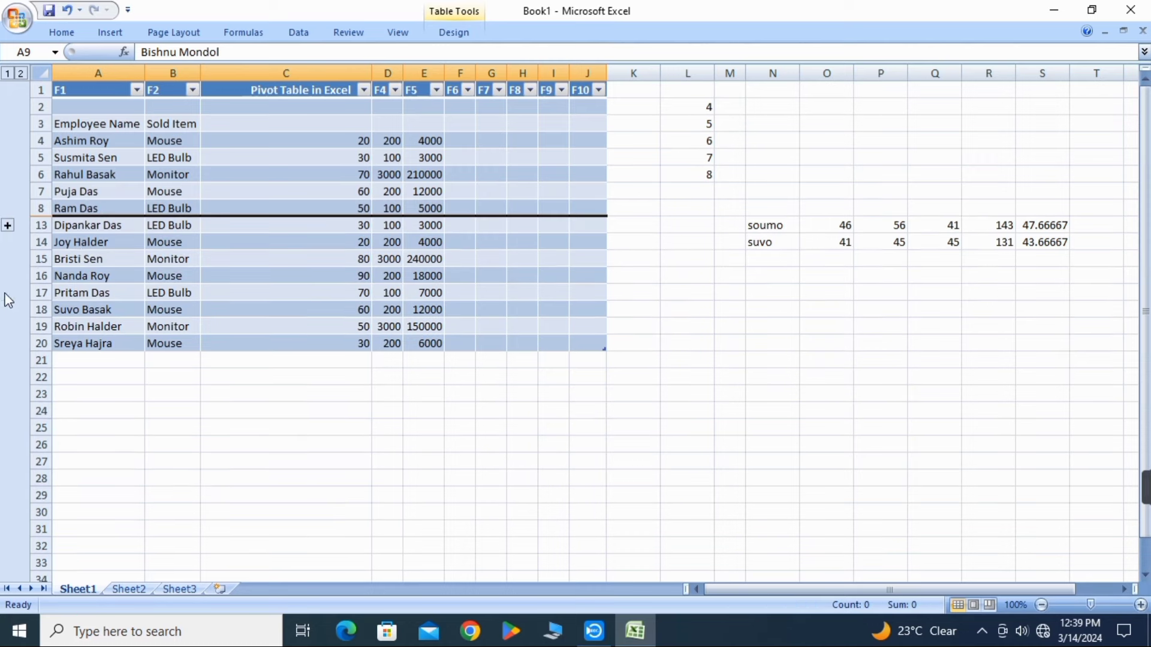
click(9, 227)
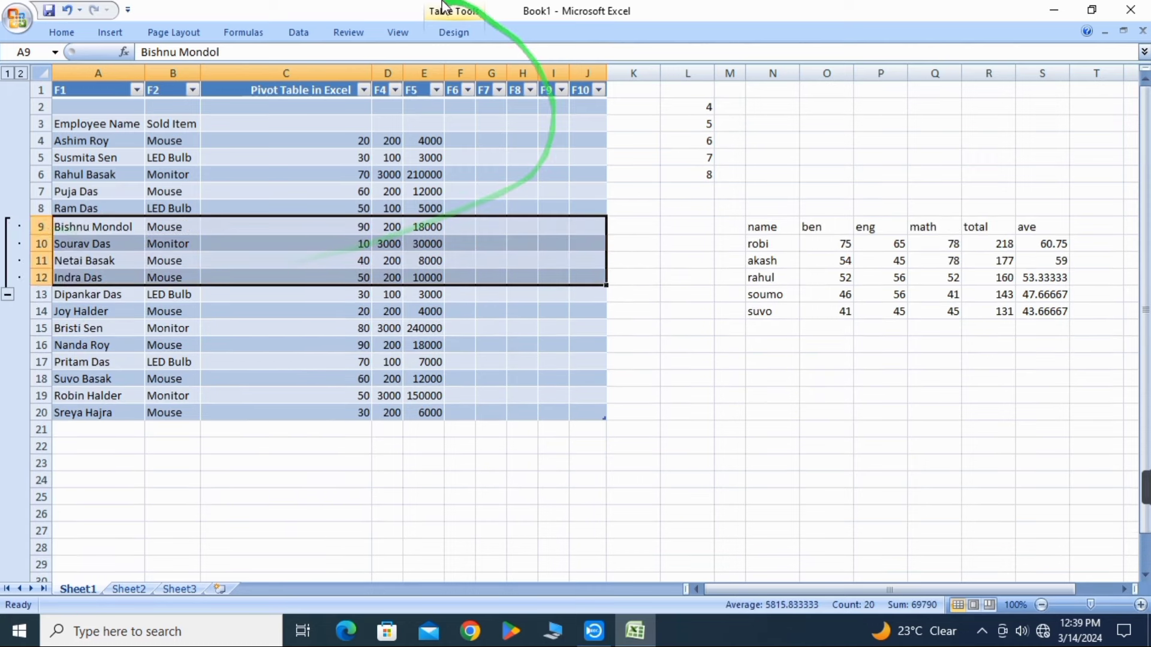
click(298, 35)
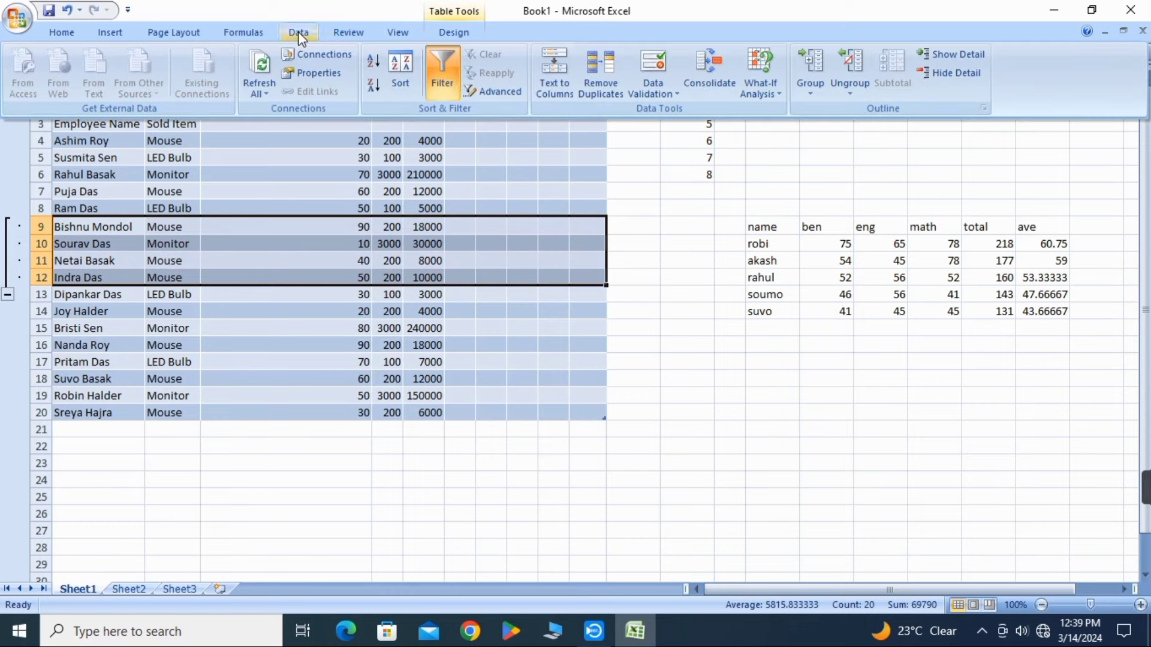
click(847, 74)
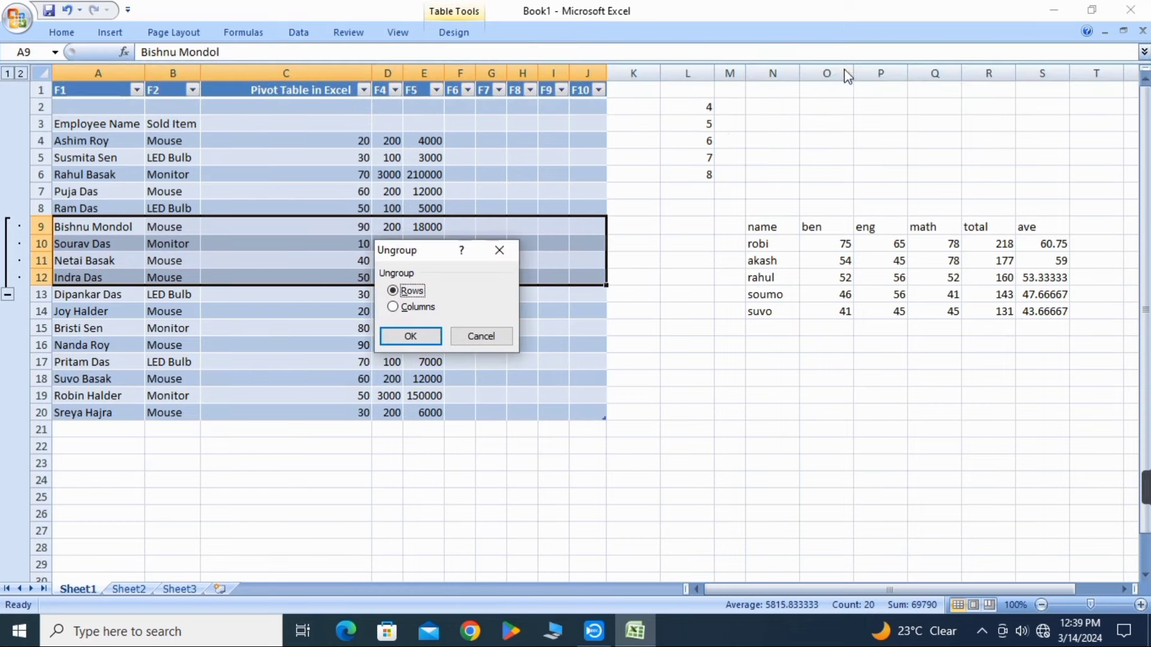
click(410, 336)
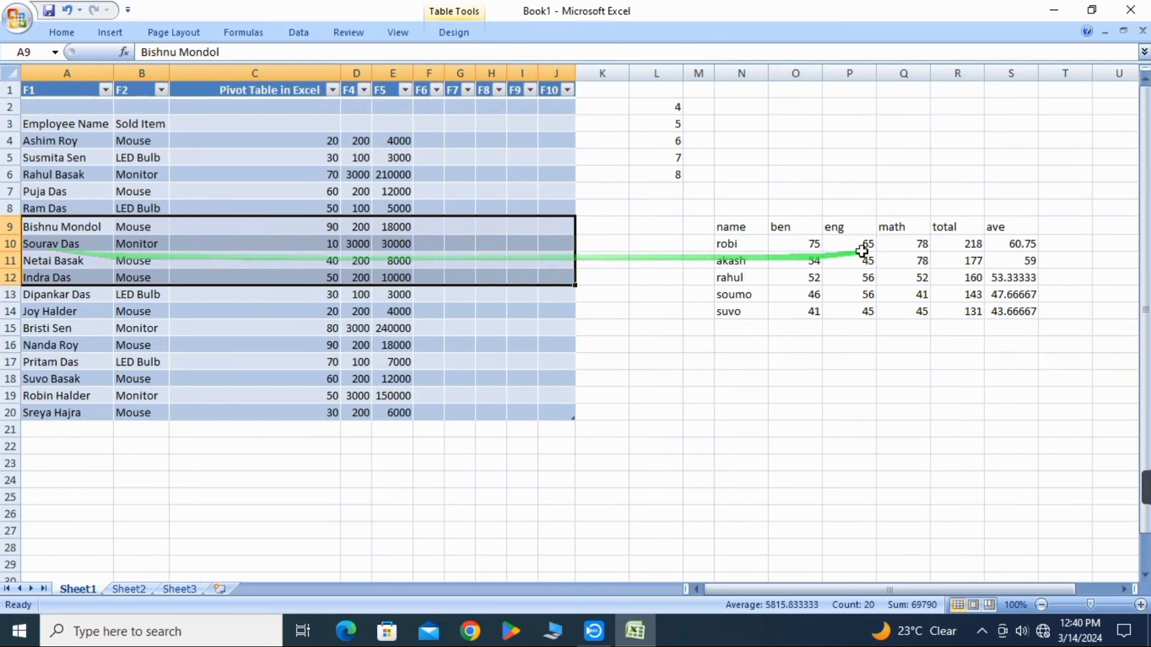